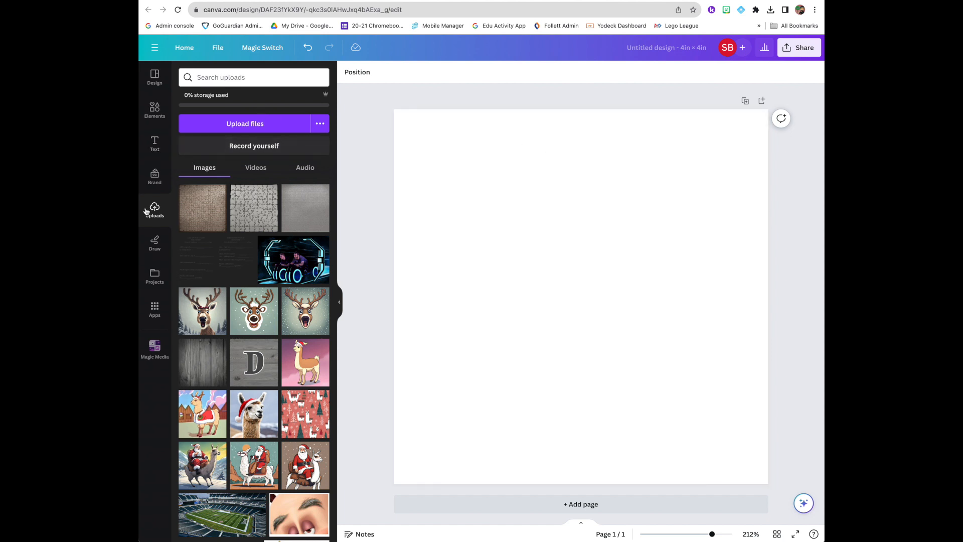
# - Place a circular frame from the basic shape frames in the middle of the blank page
pyautogui.click(155, 110)
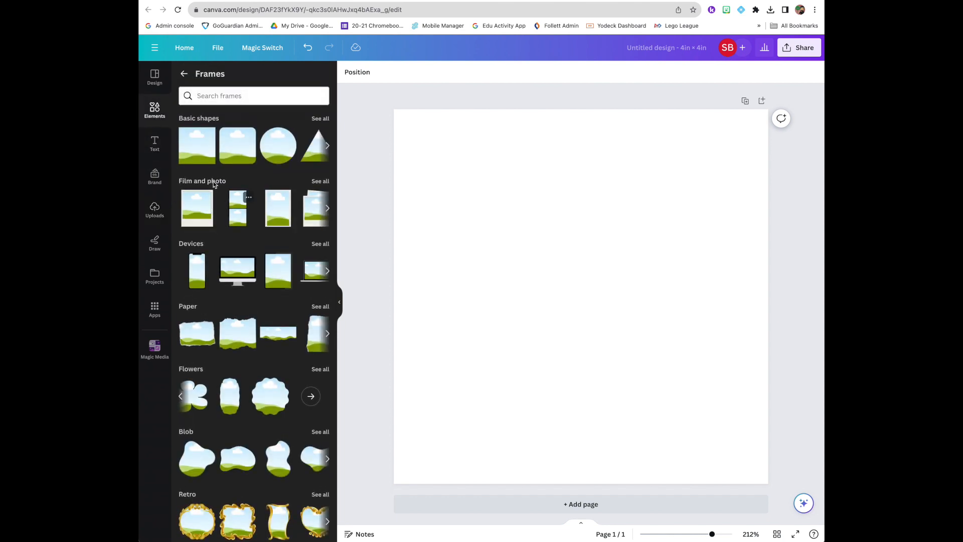
pyautogui.click(184, 74)
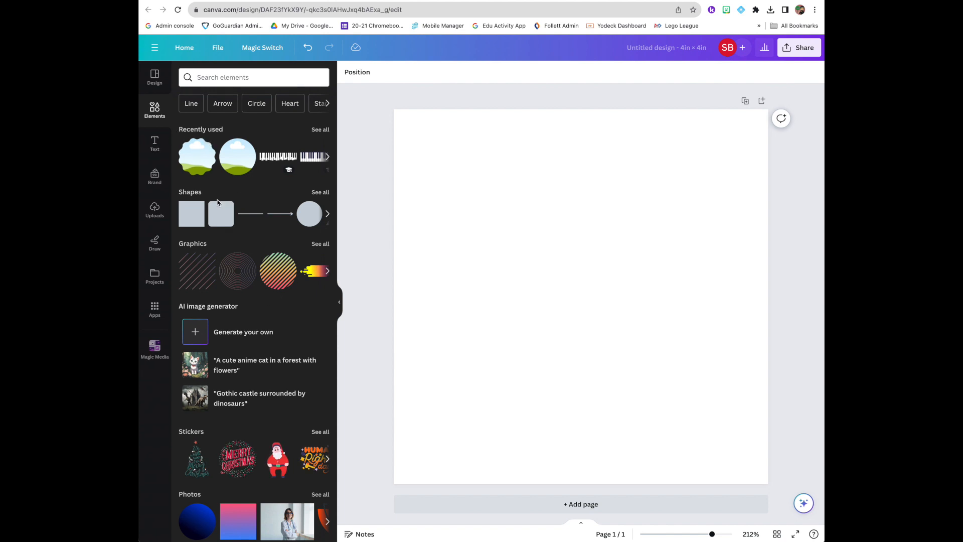
pyautogui.scroll(-7, 242, 333)
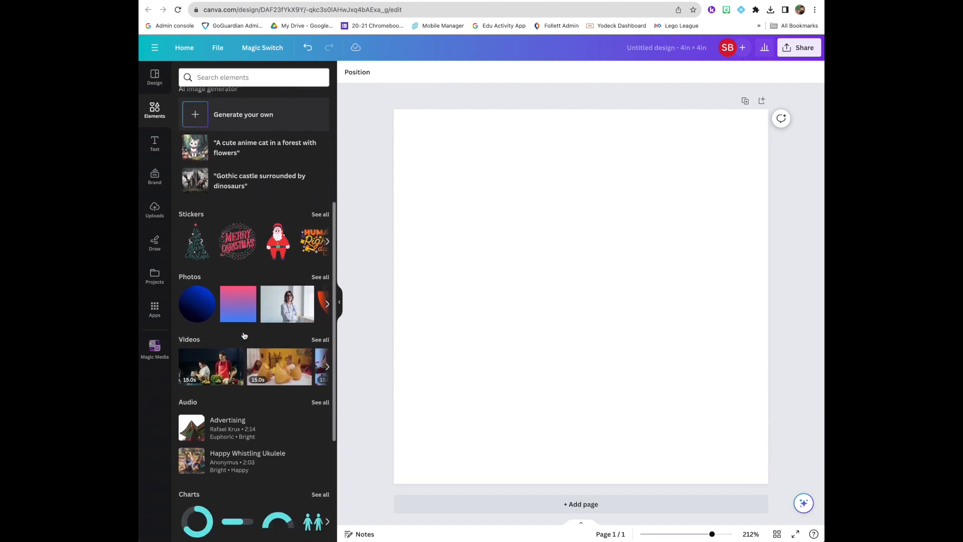
pyautogui.scroll(-4, 243, 332)
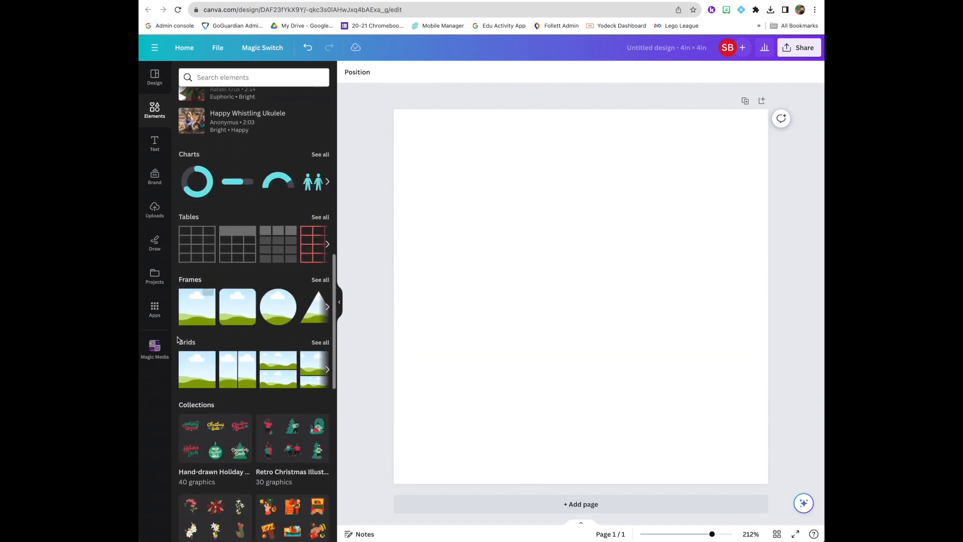
pyautogui.click(320, 280)
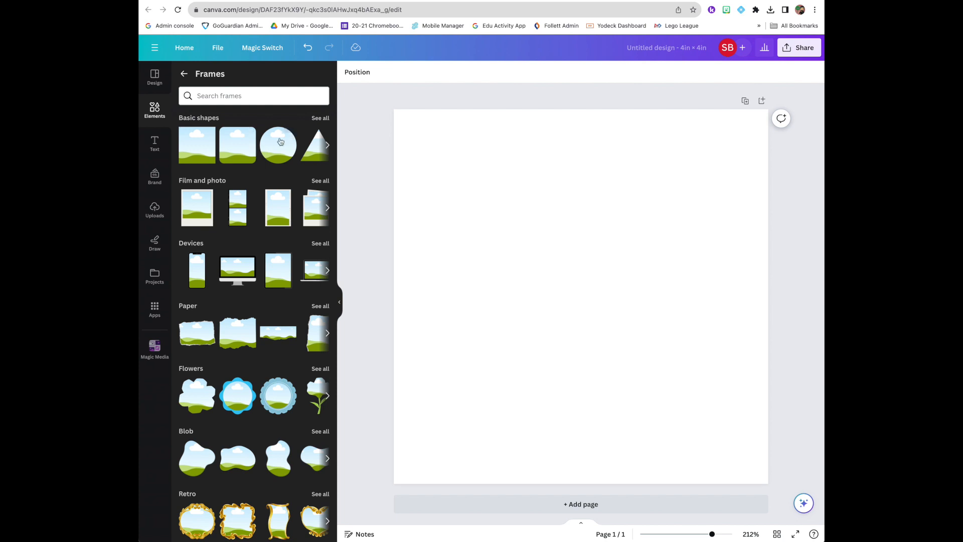
pyautogui.click(316, 120)
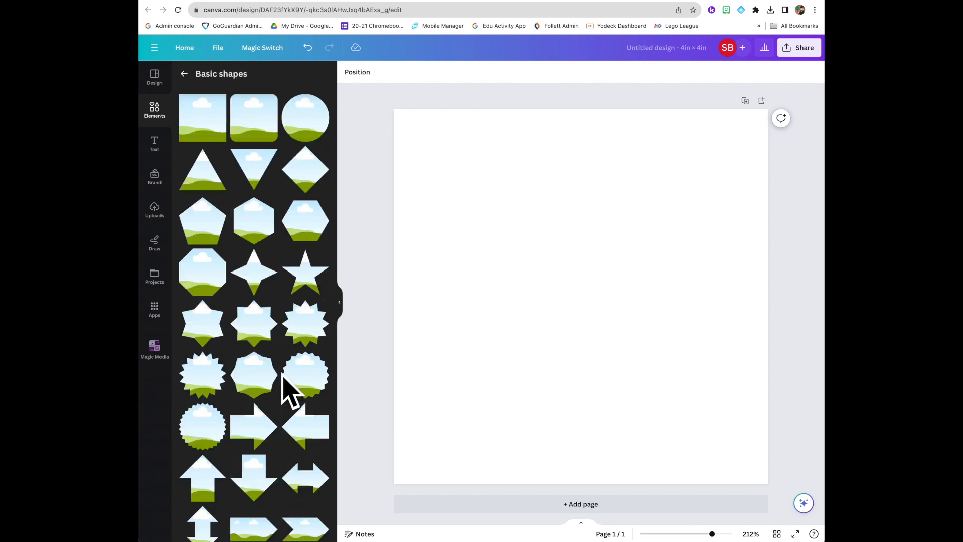
pyautogui.scroll(-8, 202, 372)
pyautogui.scroll(8, 203, 371)
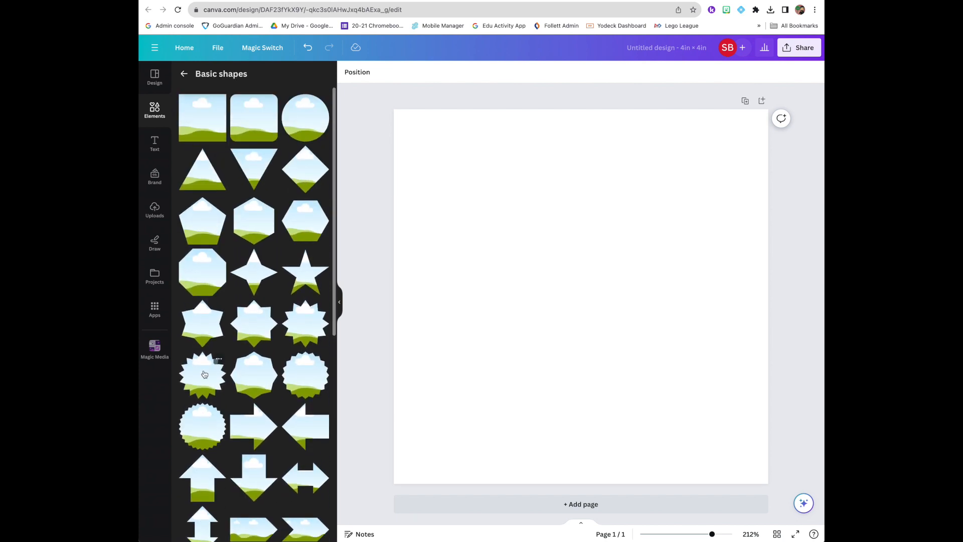
pyautogui.scroll(-2, 206, 377)
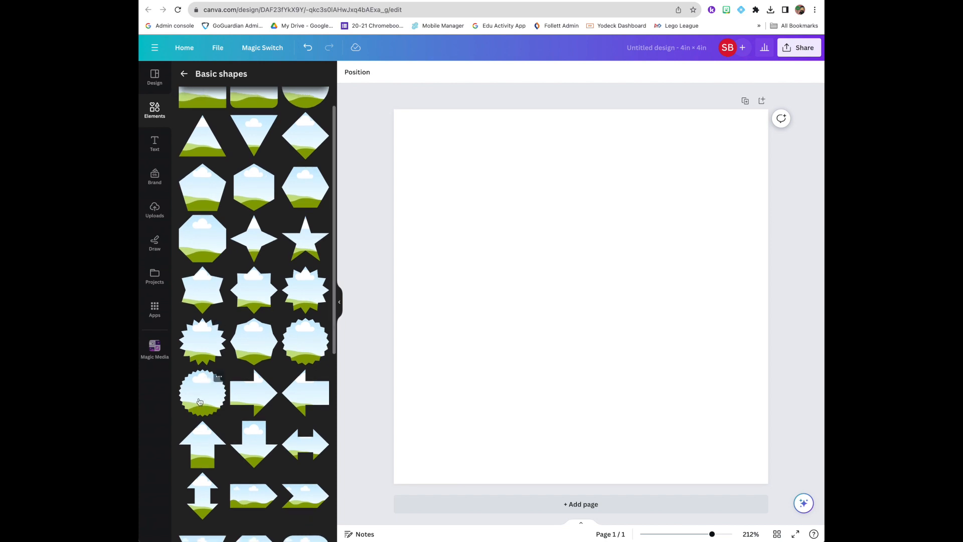
pyautogui.scroll(2, 202, 194)
pyautogui.moveTo(288, 108); pyautogui.dragTo(514, 223)
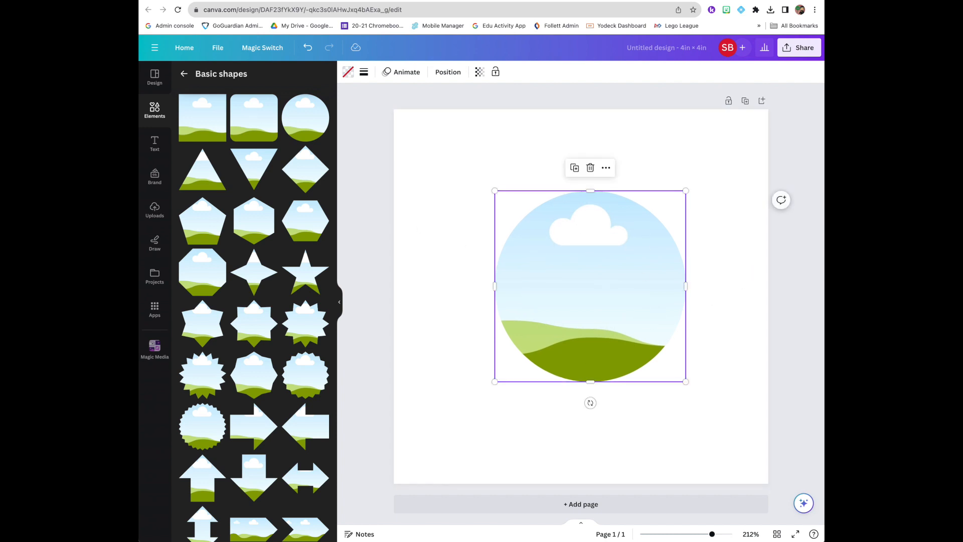
# - Upload the side-profile portrait photo, undo its loose placement on the page, and fill the circular frame with it
pyautogui.moveTo(962, 280); pyautogui.dragTo(637, 315)
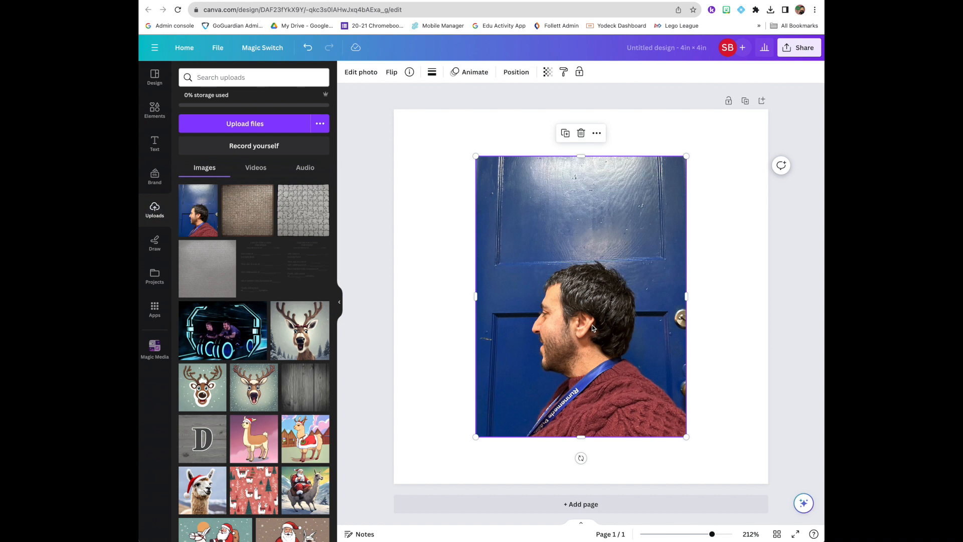
pyautogui.hotkey('ctrl', 'z')
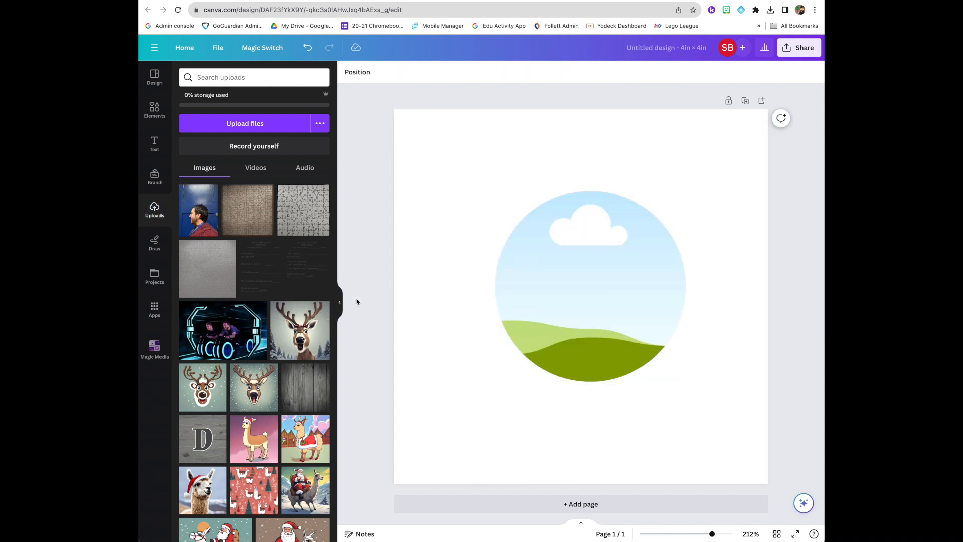
pyautogui.moveTo(198, 219); pyautogui.dragTo(532, 267)
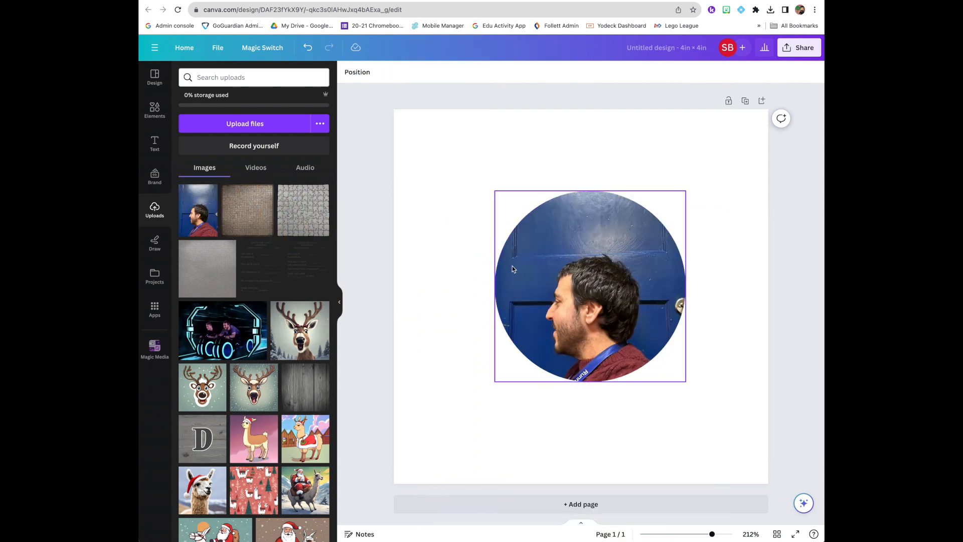
# - Shift the photo slightly upward inside the circular frame so the head and shoulders fit within the circle
pyautogui.doubleClick(572, 293)
pyautogui.moveTo(580, 317); pyautogui.dragTo(580, 300)
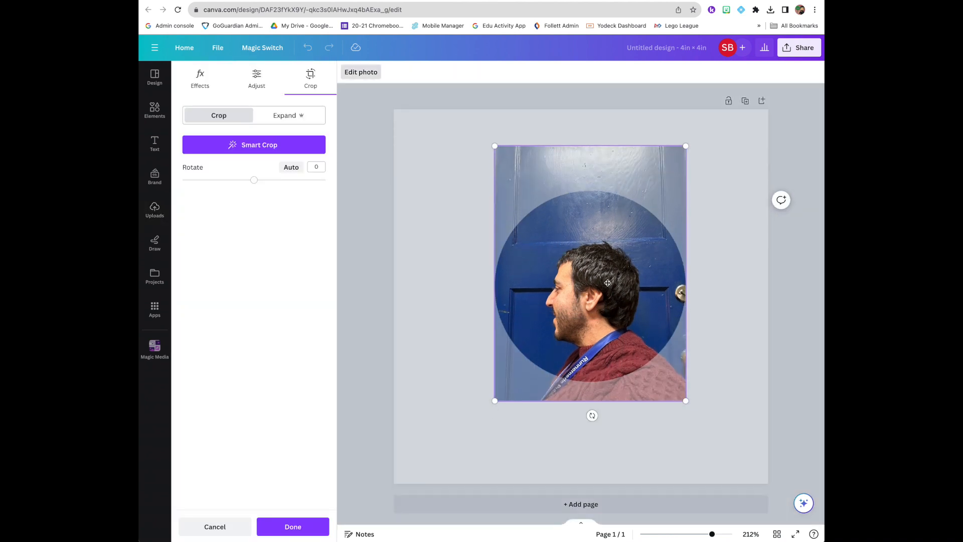
pyautogui.click(748, 378)
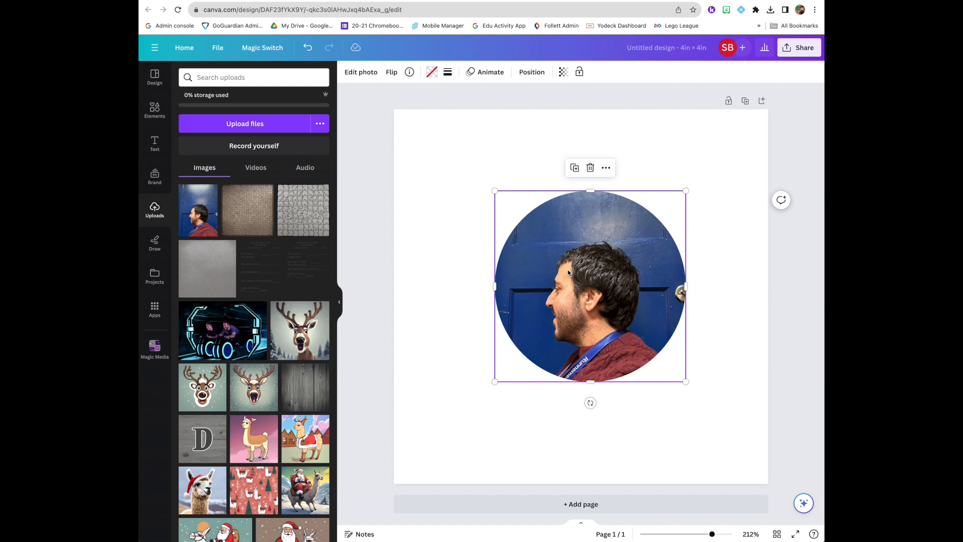
# - Remove the background from the framed portrait photo with BG Remover
pyautogui.click(355, 73)
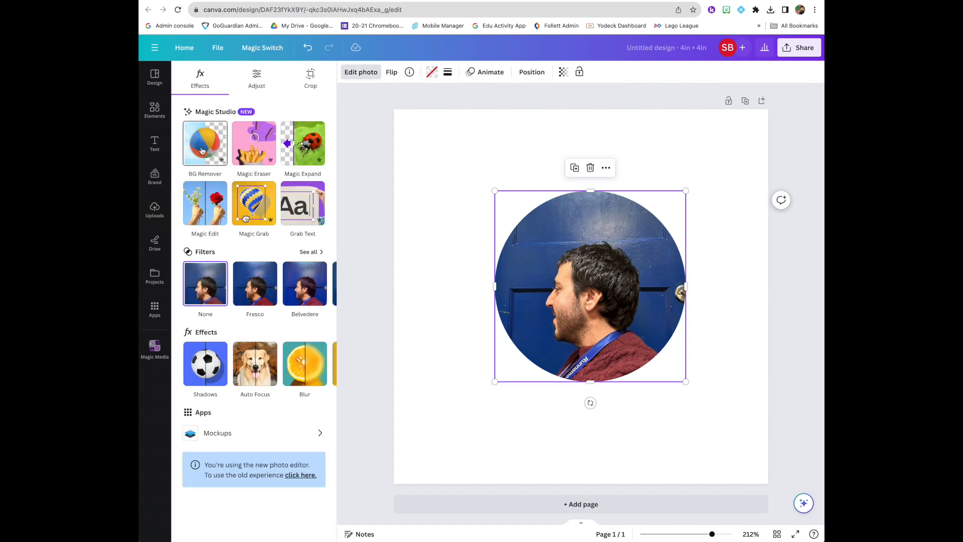
pyautogui.click(202, 151)
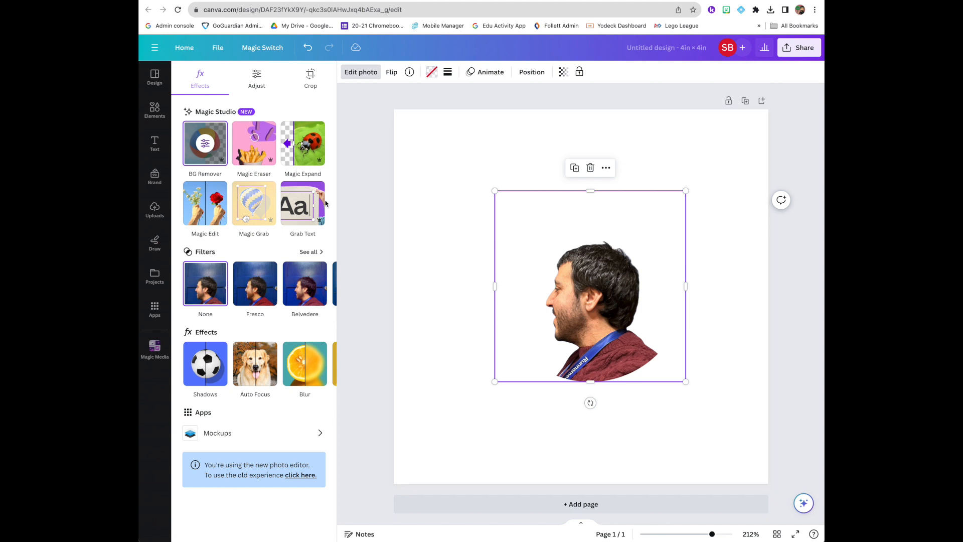
# - Turn the portrait into a silhouette using a custom Duotone effect with highlights #000000, and move it slightly left on the page
pyautogui.click(322, 283)
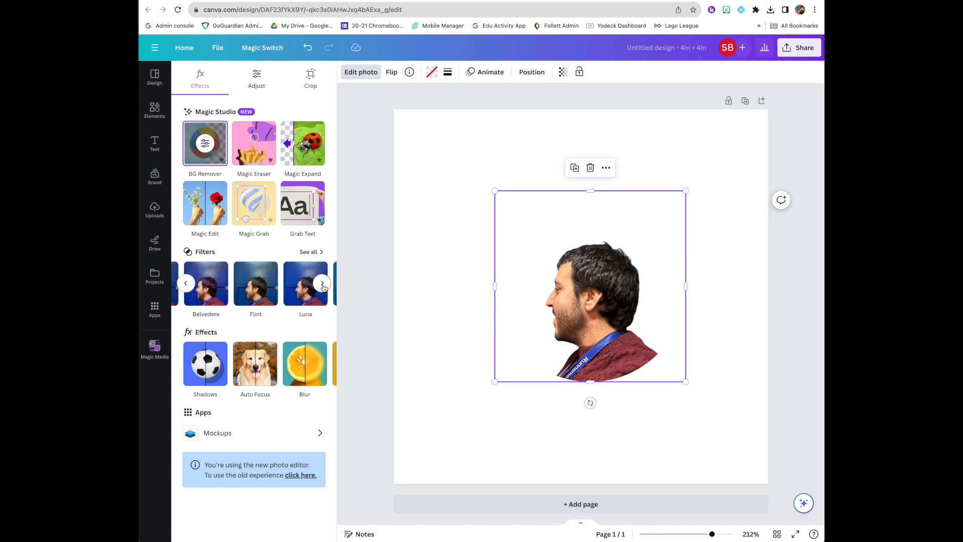
pyautogui.click(322, 284)
pyautogui.click(322, 284)
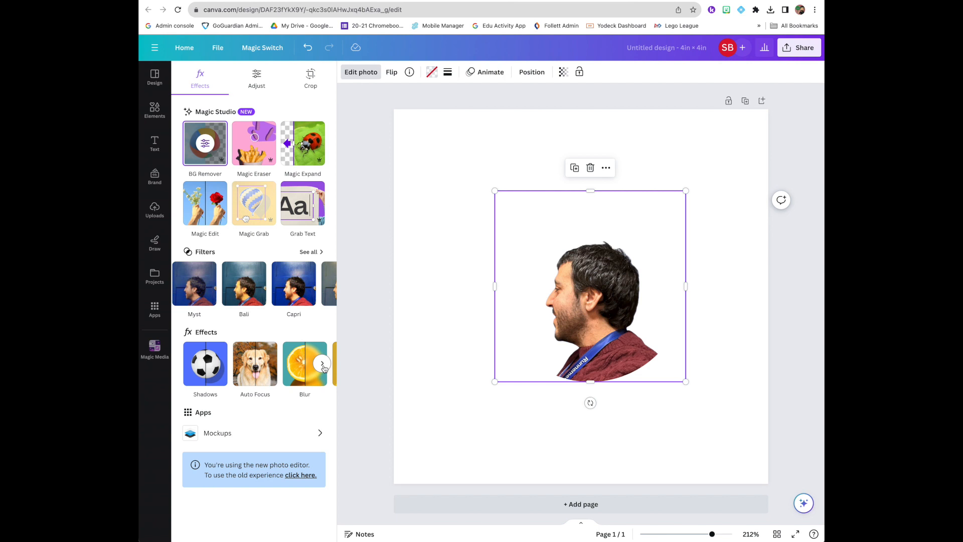
pyautogui.click(322, 365)
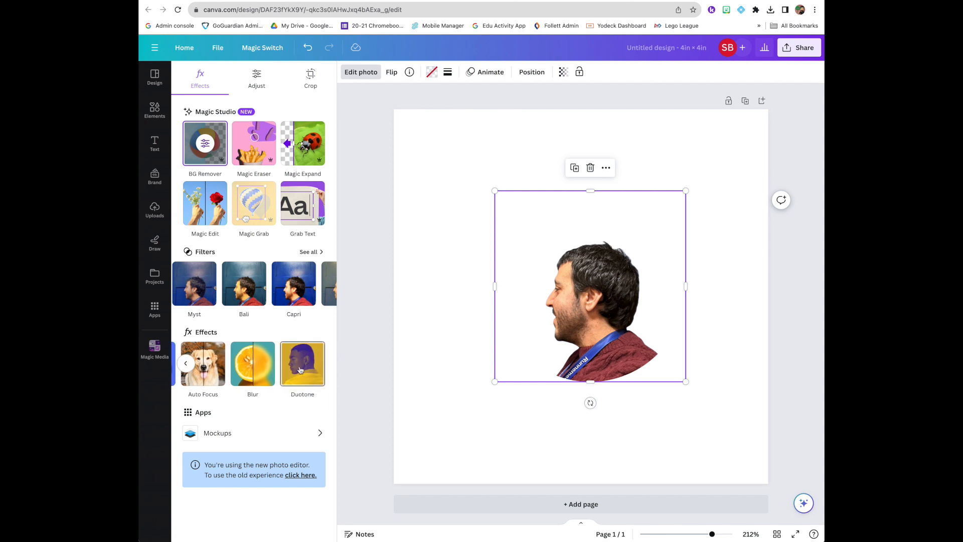
pyautogui.click(300, 369)
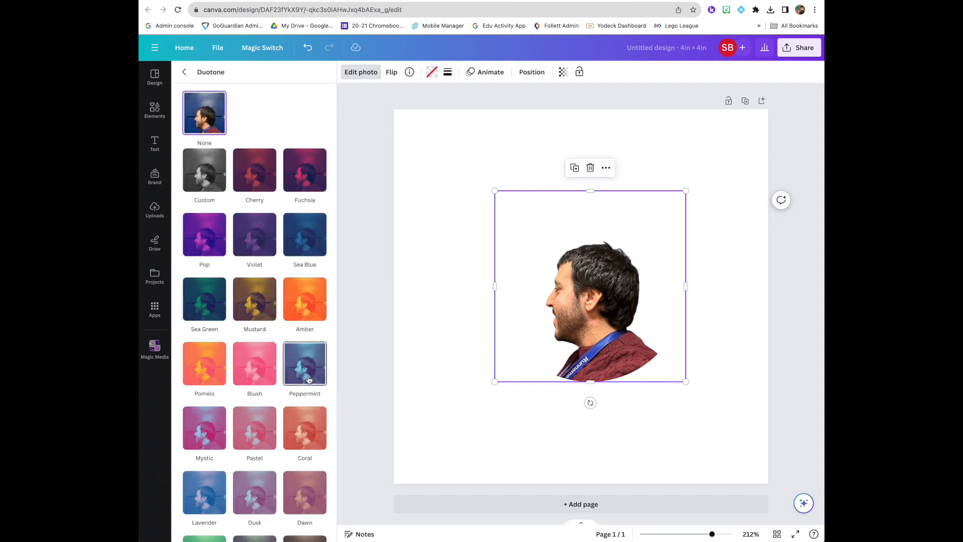
pyautogui.click(206, 173)
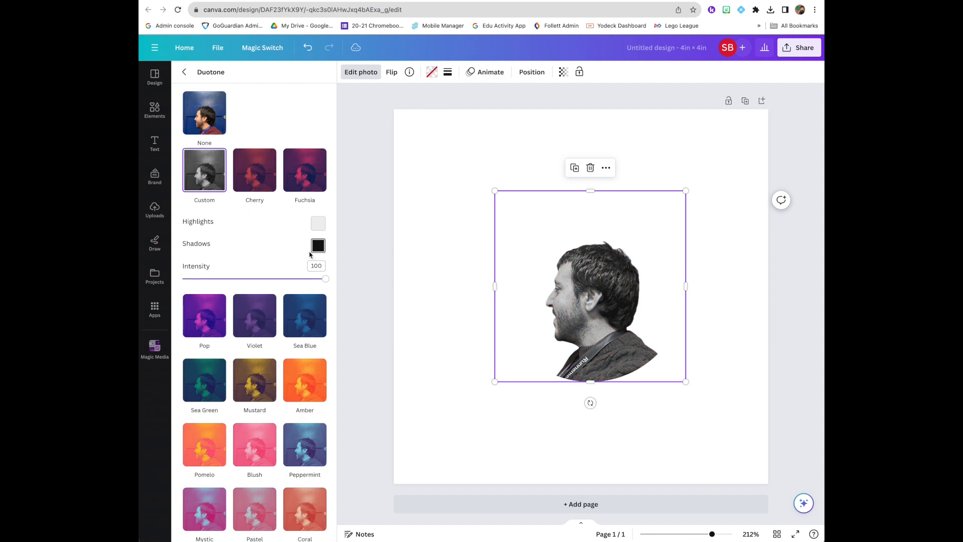
pyautogui.click(320, 223)
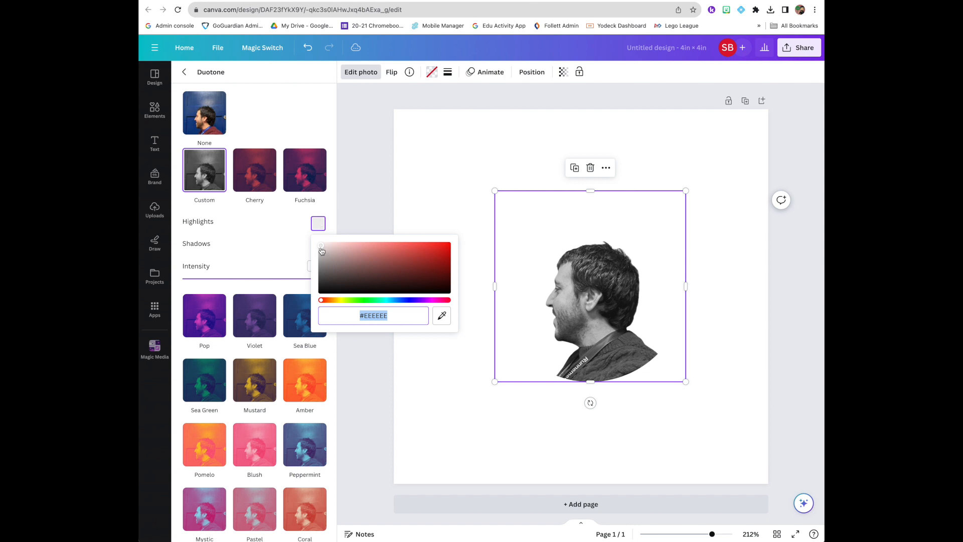
pyautogui.moveTo(321, 249); pyautogui.dragTo(475, 296)
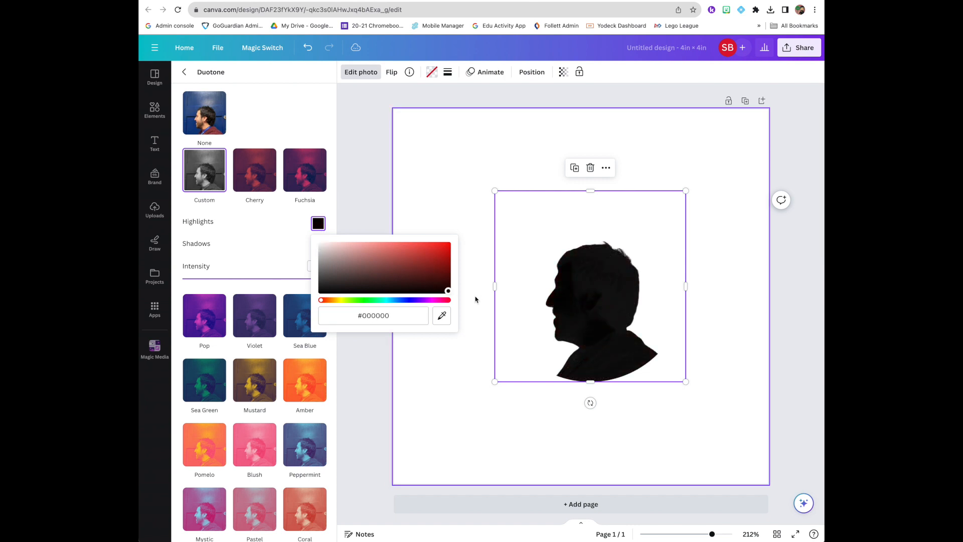
pyautogui.click(484, 384)
pyautogui.click(488, 372)
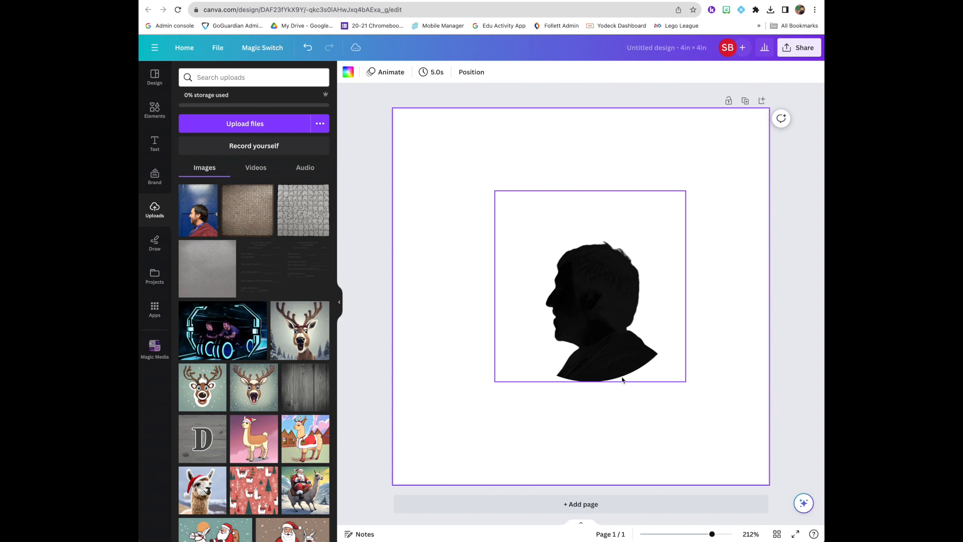
pyautogui.moveTo(498, 361); pyautogui.dragTo(486, 361)
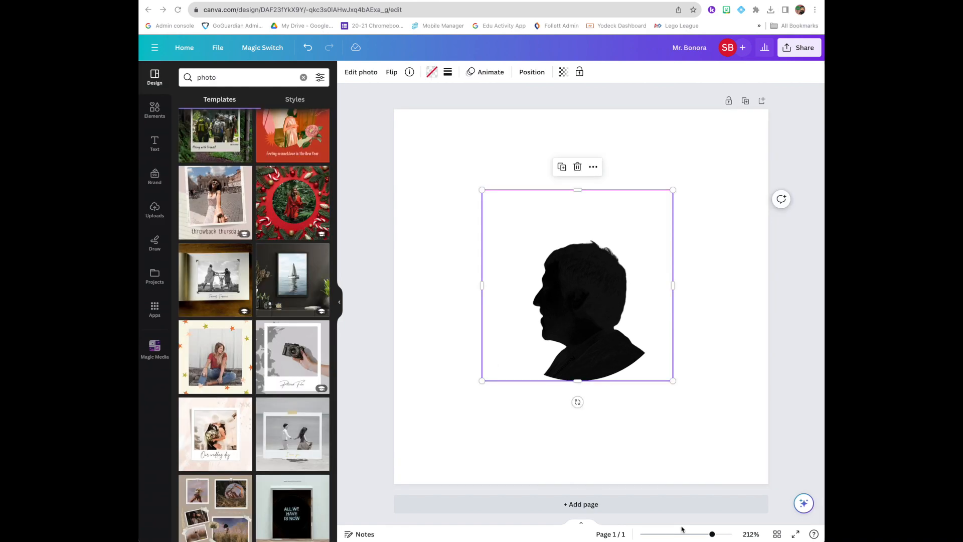
# - Find the TypeCraft app by searching for "typecraft", open it, and enter the teacher's name as its text
pyautogui.click(151, 313)
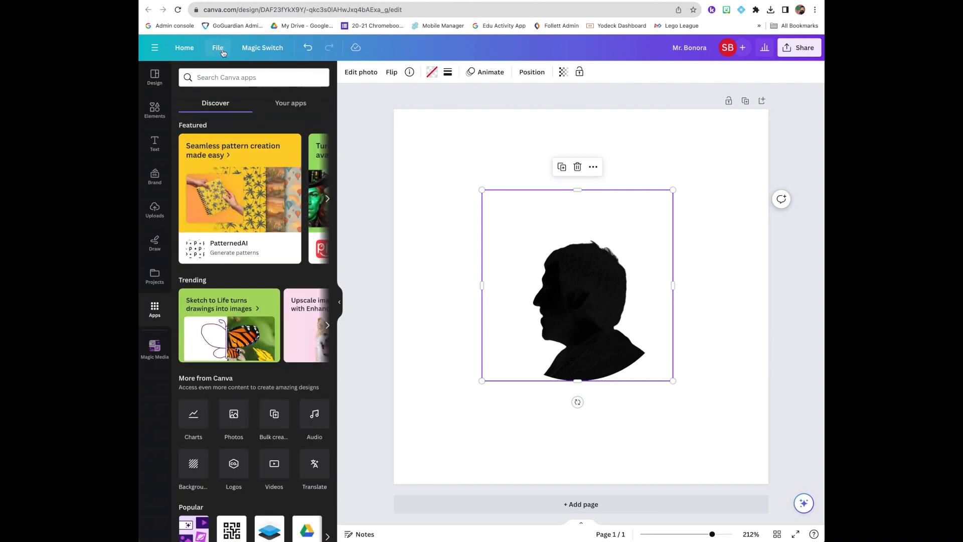
pyautogui.click(224, 76)
pyautogui.write('type')
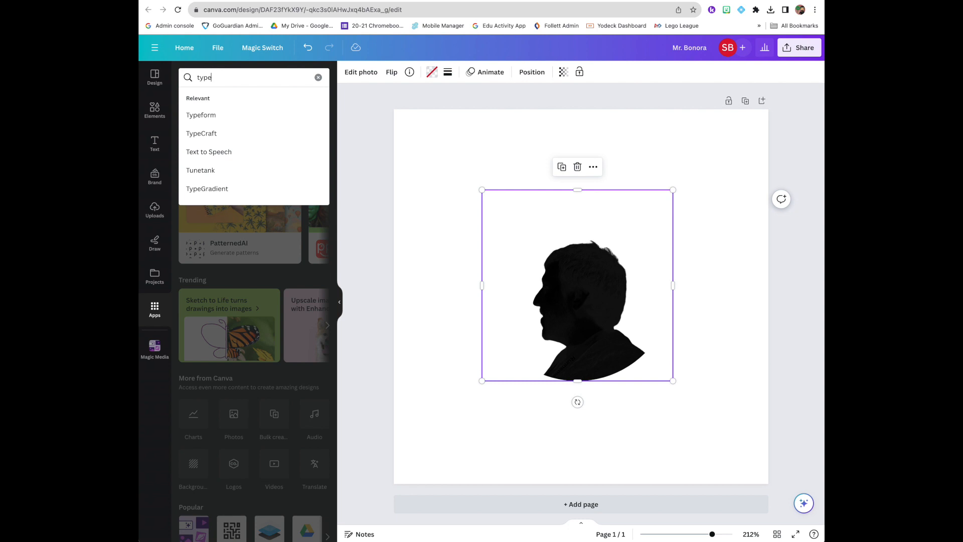
pyautogui.write('craft')
pyautogui.press('Return')
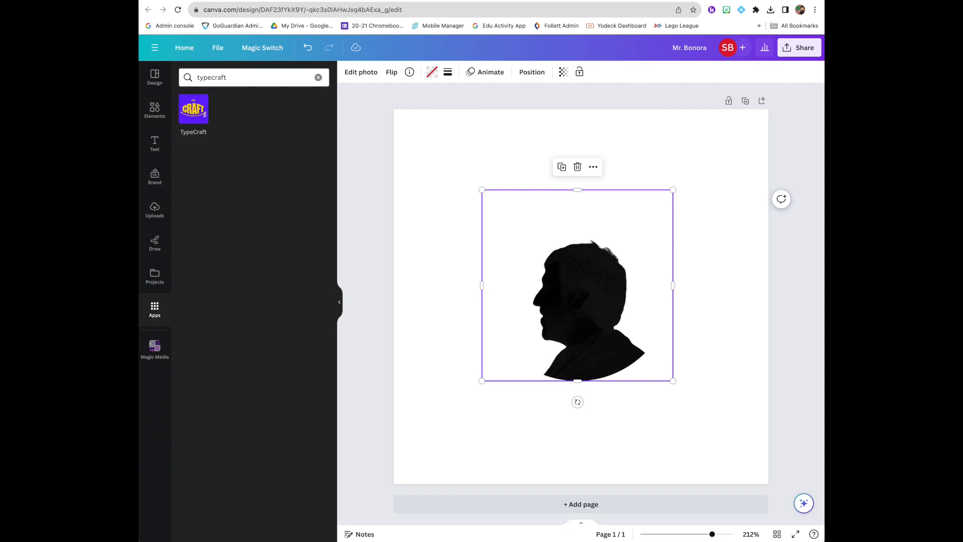
pyautogui.click(198, 113)
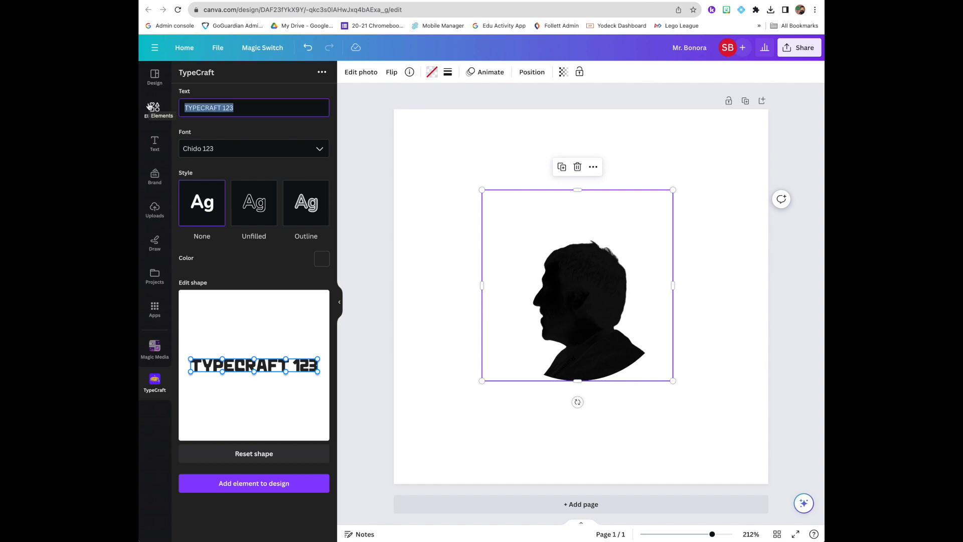
pyautogui.write('Mr. Bonora')
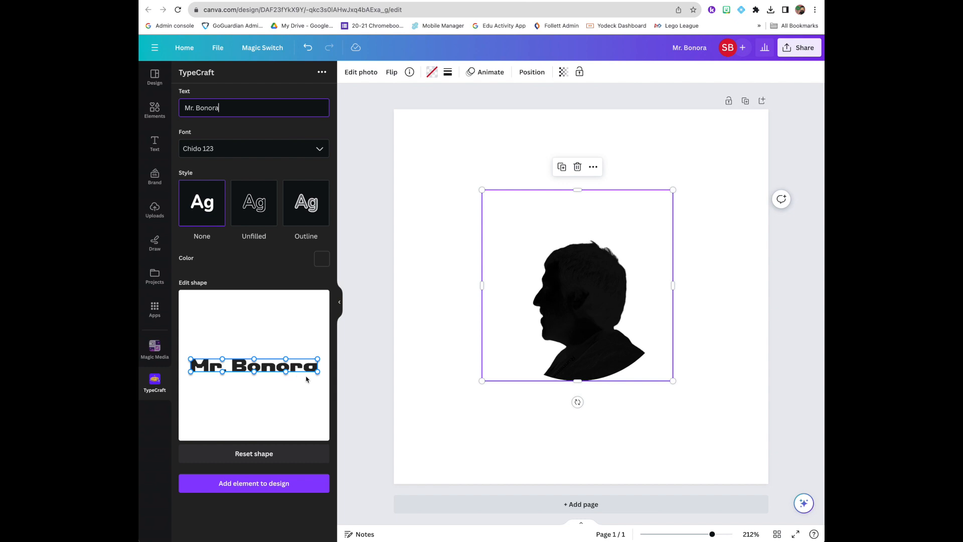
# - Bend the name text into an upward arch with narrowed lower ends, and add it to the design above the silhouette
pyautogui.moveTo(255, 359); pyautogui.dragTo(256, 307)
pyautogui.moveTo(255, 376); pyautogui.dragTo(256, 332)
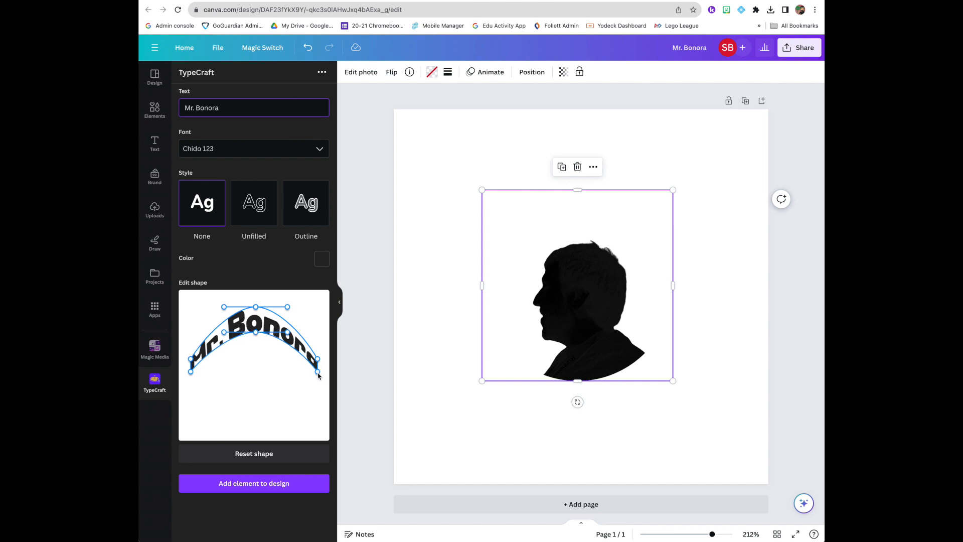
pyautogui.moveTo(318, 372); pyautogui.dragTo(302, 377)
pyautogui.moveTo(190, 371); pyautogui.dragTo(205, 375)
pyautogui.moveTo(255, 333); pyautogui.dragTo(255, 343)
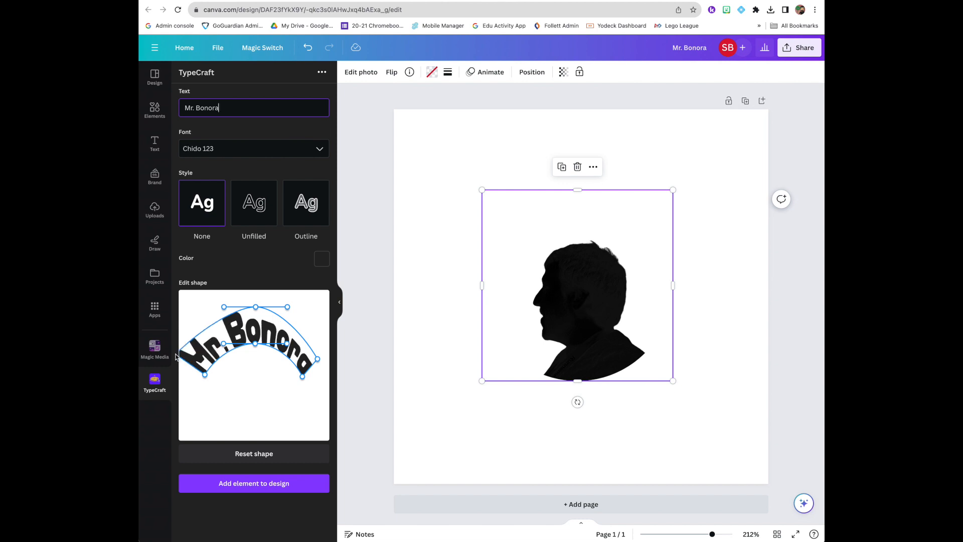
pyautogui.click(253, 483)
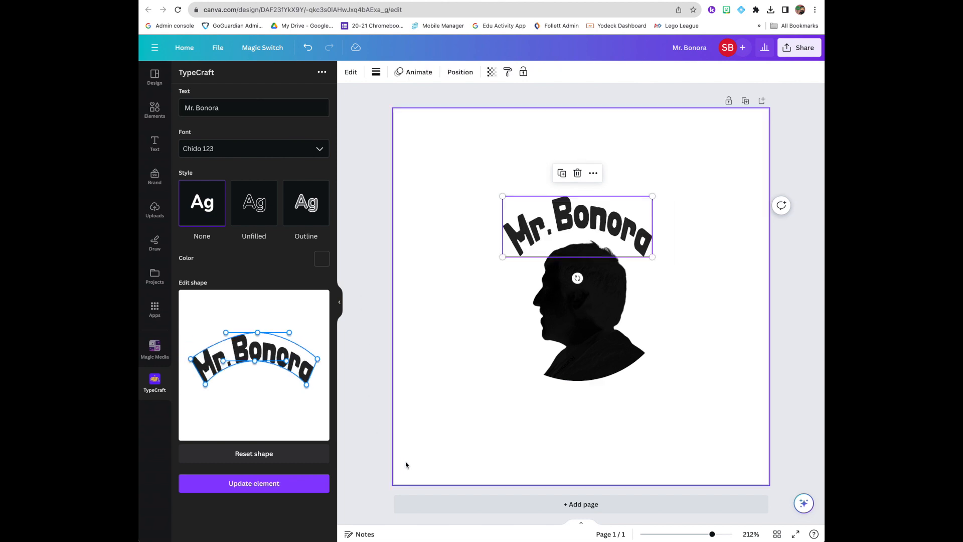
pyautogui.click(431, 418)
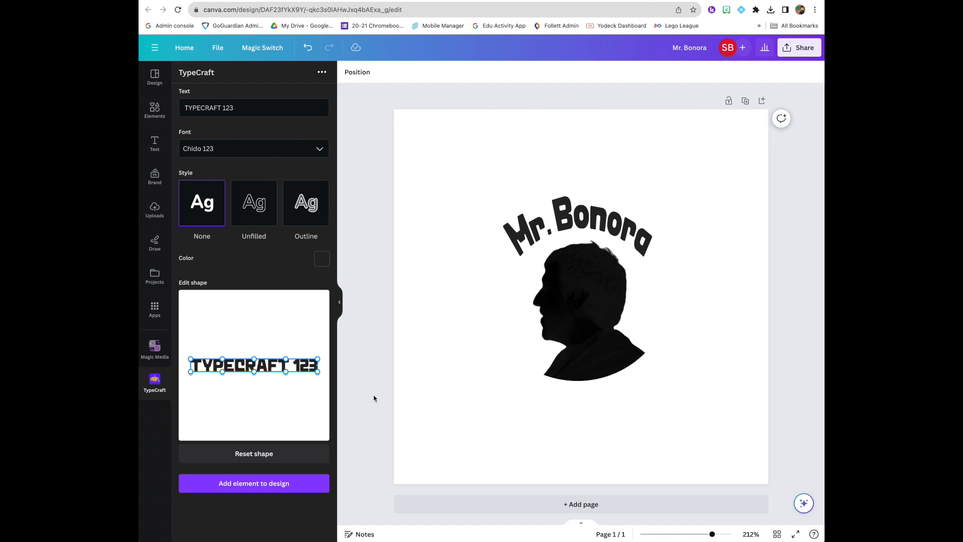
# - Download the silhouette design as a PNG at size 1, 1,200 x 1,200 px
pyautogui.click(786, 53)
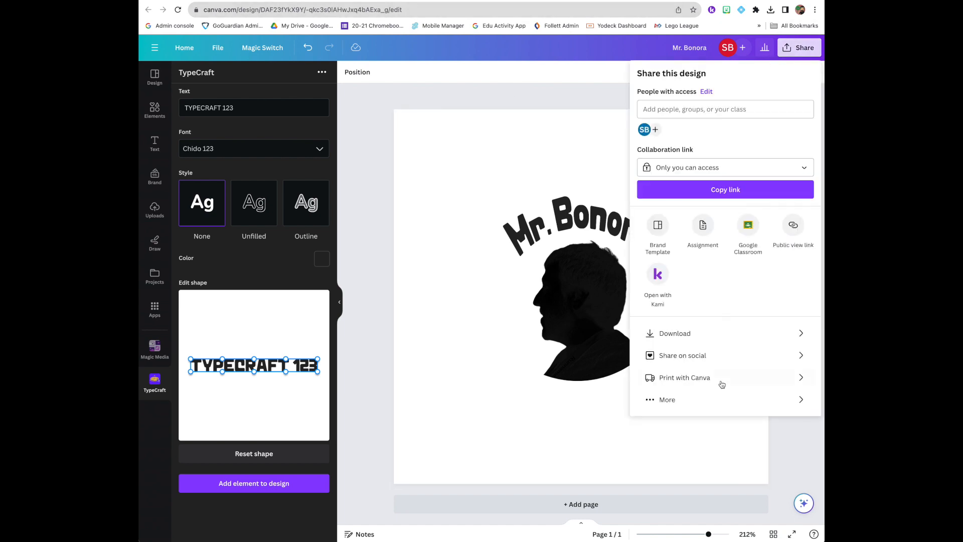
pyautogui.click(699, 334)
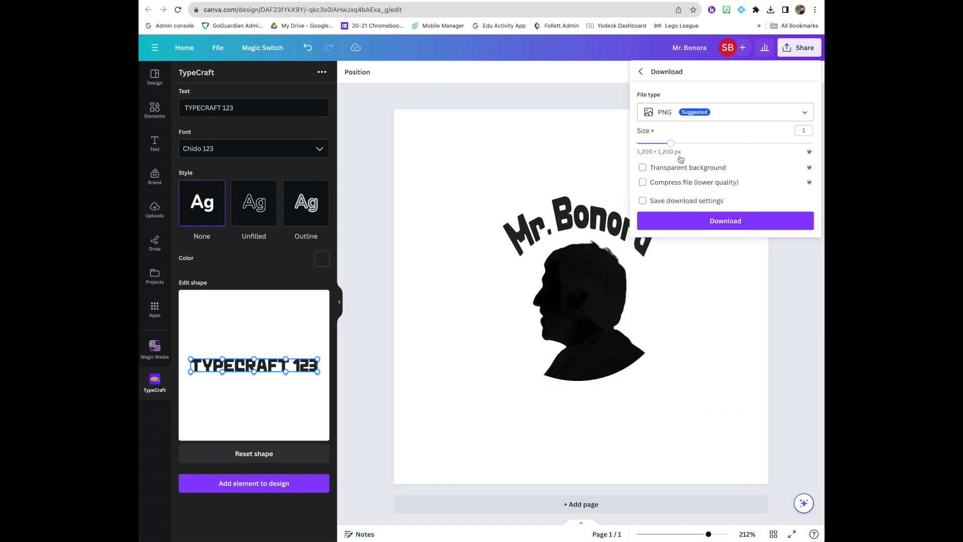
pyautogui.click(686, 219)
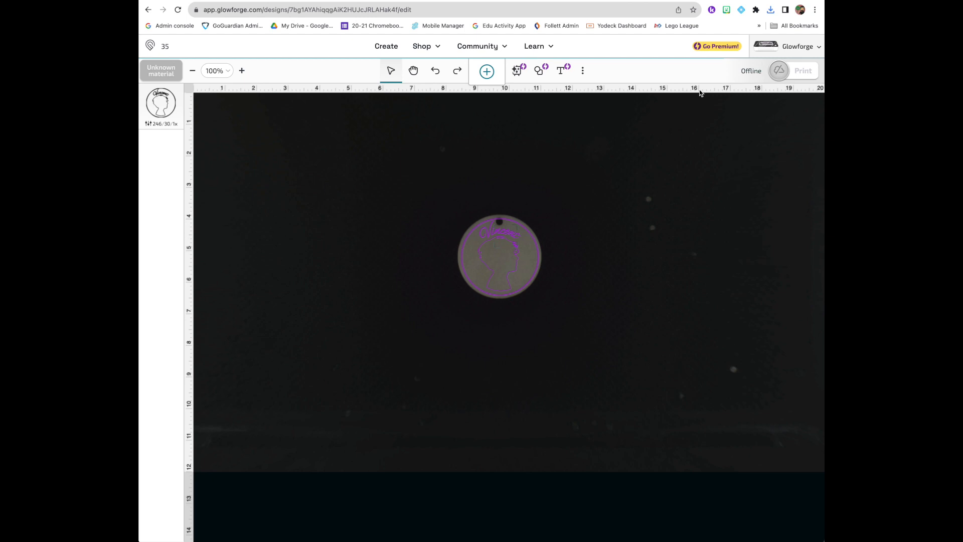
# - Switch to Inkscape and import the downloaded PNG as an embedded image, with DPI from file and smooth rendering
pyautogui.press('super+Tab')
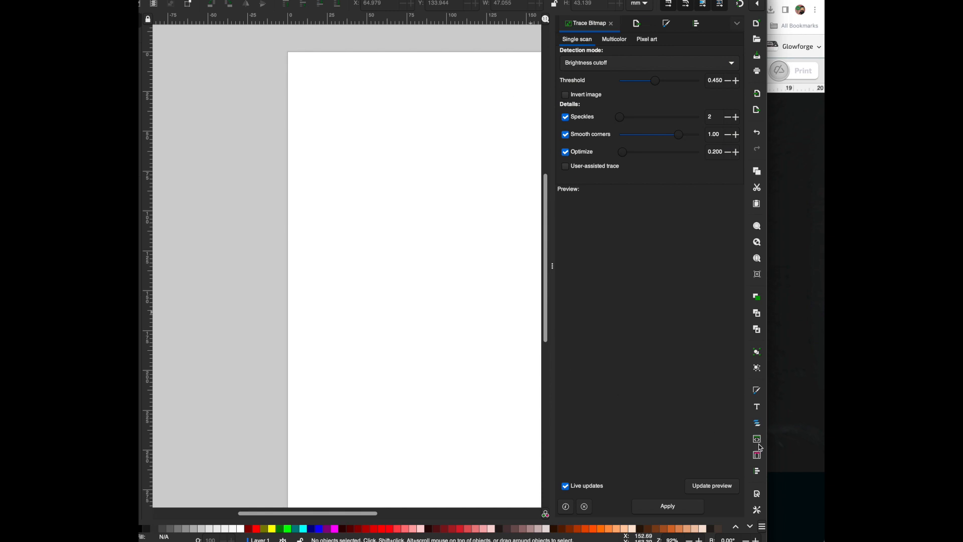
pyautogui.click(771, 11)
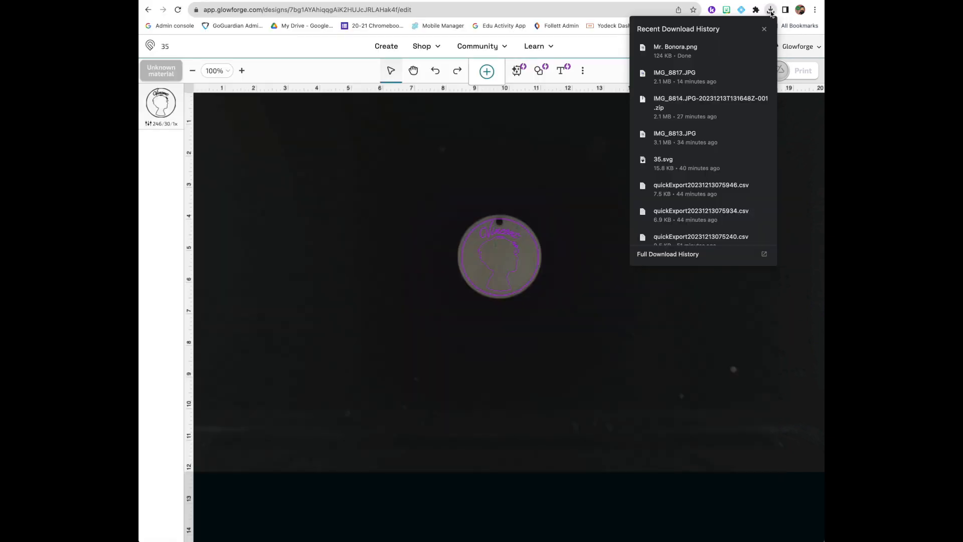
pyautogui.moveTo(690, 49); pyautogui.dragTo(622, 100)
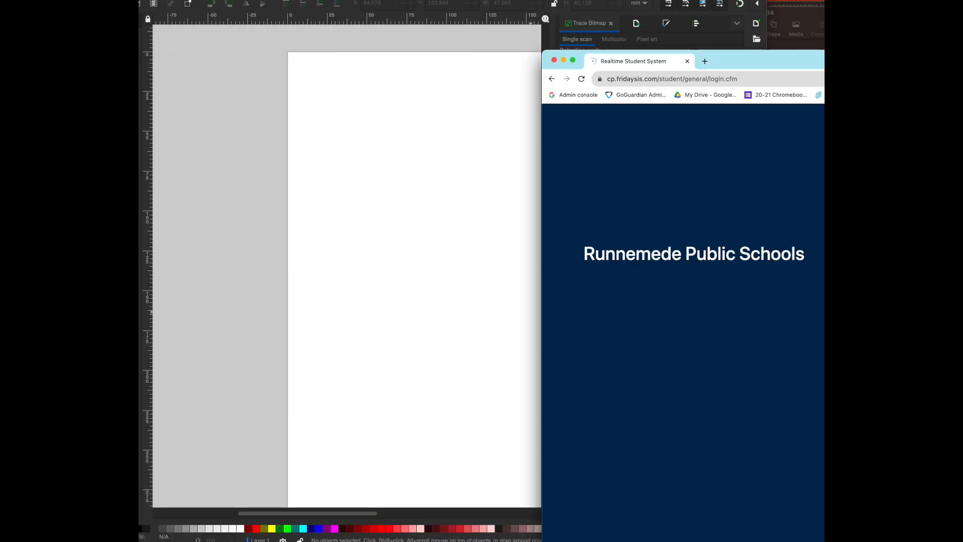
pyautogui.moveTo(622, 100); pyautogui.dragTo(443, 257)
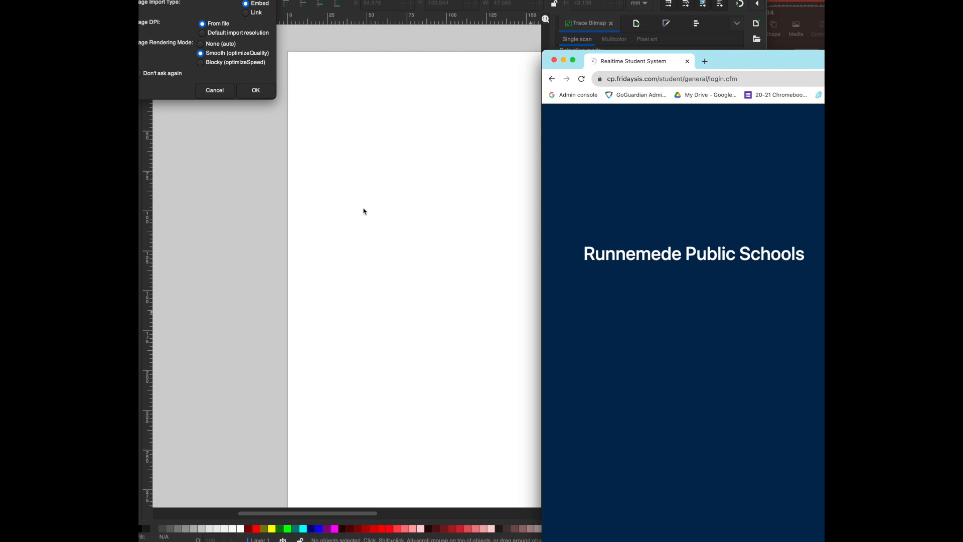
pyautogui.click(255, 90)
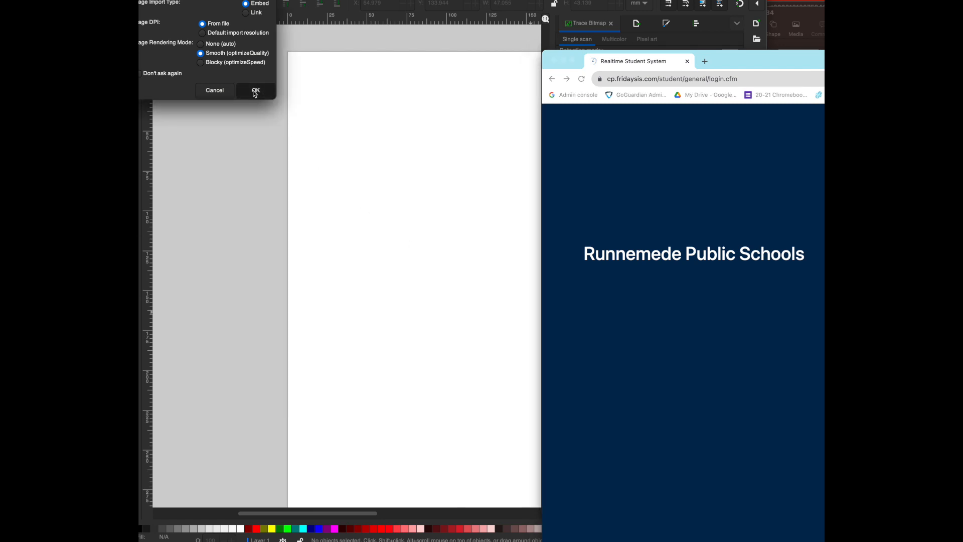
pyautogui.click(386, 136)
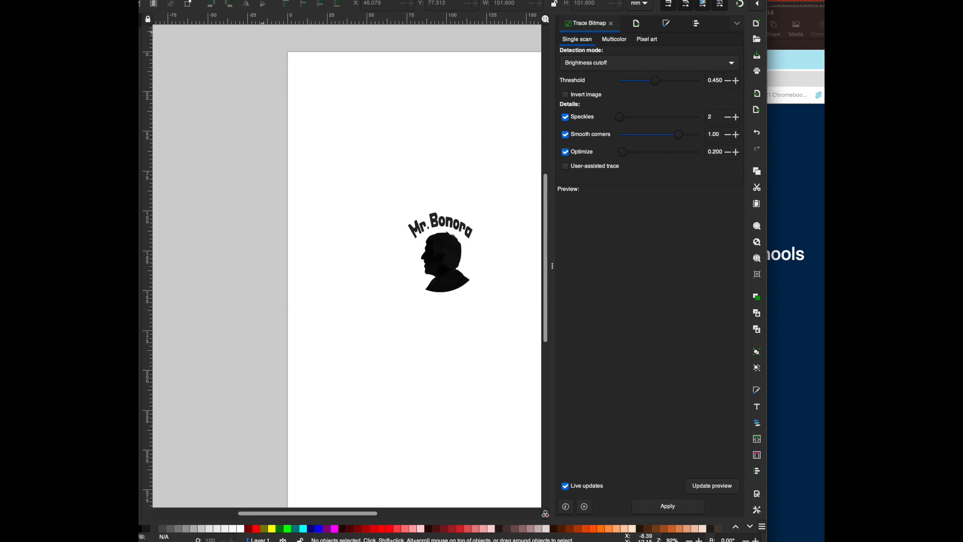
# - Trace the imported image as a single scan with brightness cutoff at threshold 0.450, and move the traced copy below the original
pyautogui.click(306, 0)
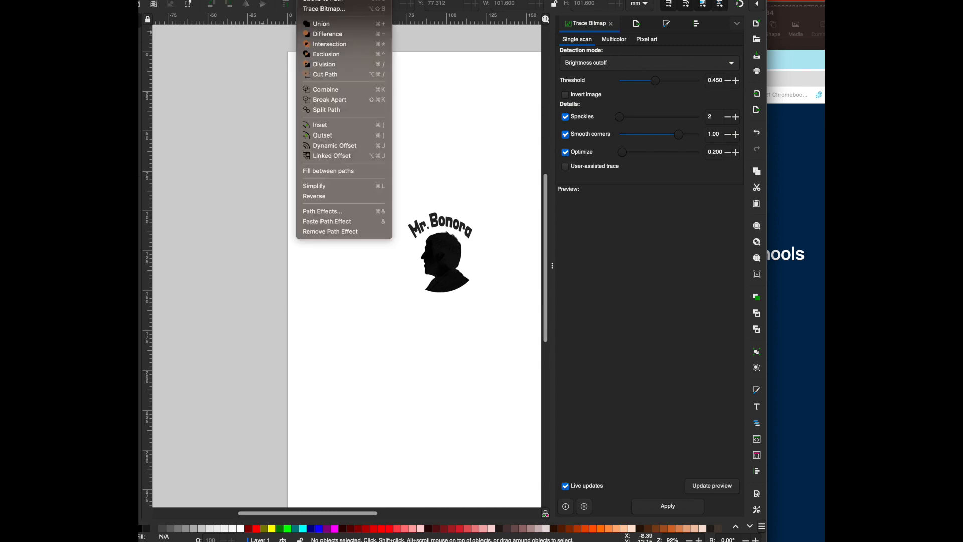
pyautogui.click(333, 10)
pyautogui.click(441, 256)
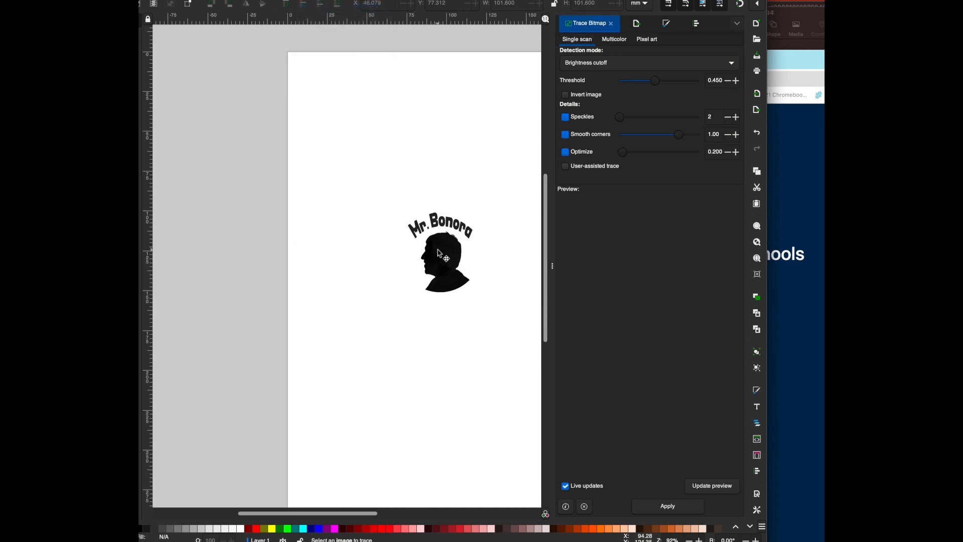
pyautogui.click(667, 506)
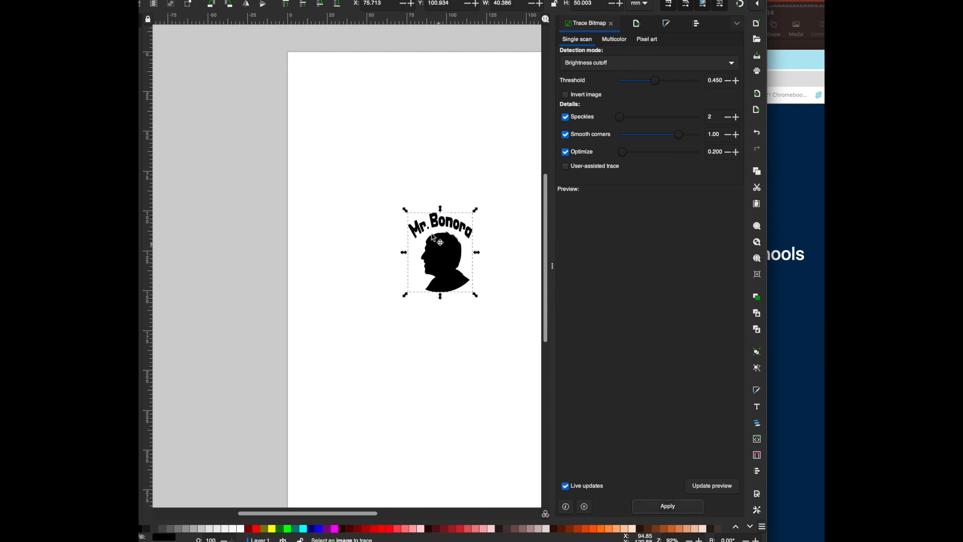
pyautogui.moveTo(437, 254); pyautogui.dragTo(426, 349)
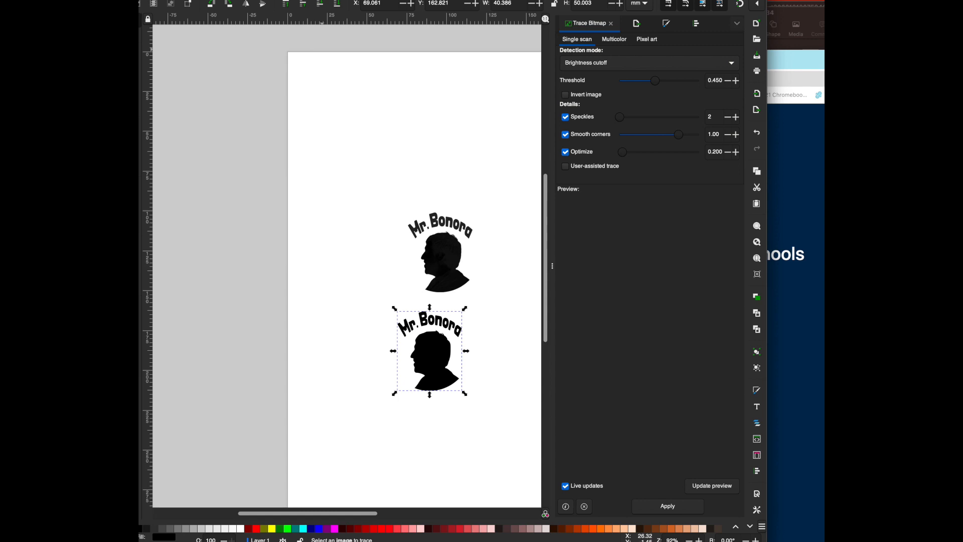
# - Delete the original bitmap image and move the traced silhouette up into its place on the page
pyautogui.click(301, 1)
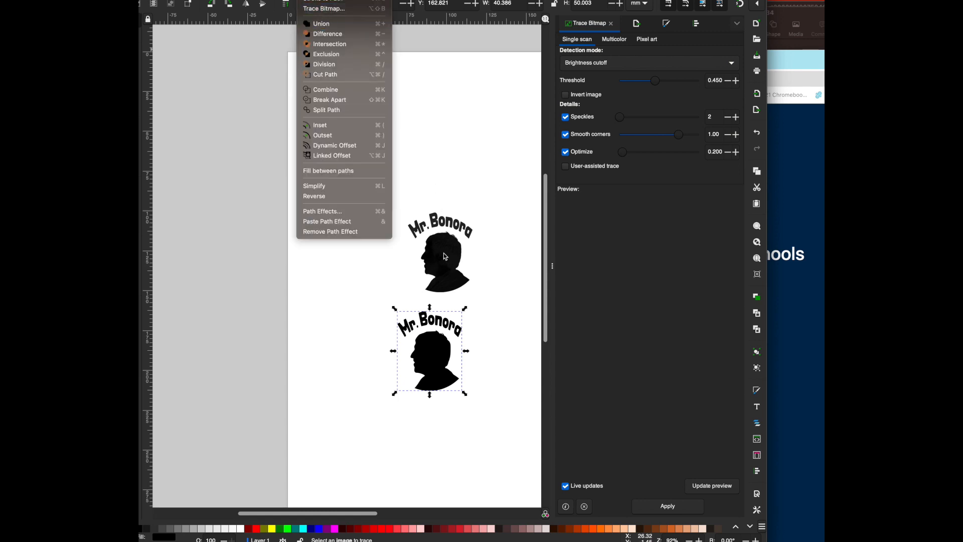
pyautogui.click(447, 271)
pyautogui.click(447, 271)
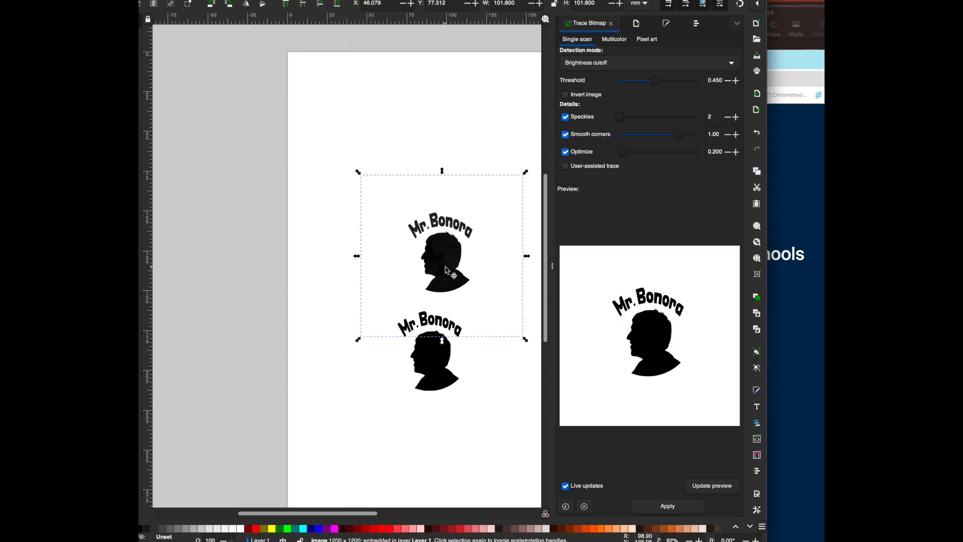
pyautogui.press('Delete')
pyautogui.moveTo(432, 344); pyautogui.dragTo(425, 272)
# - Save the traced drawing to the Desktop as an Inkscape SVG named with the teacher's surname
pyautogui.click(191, 0)
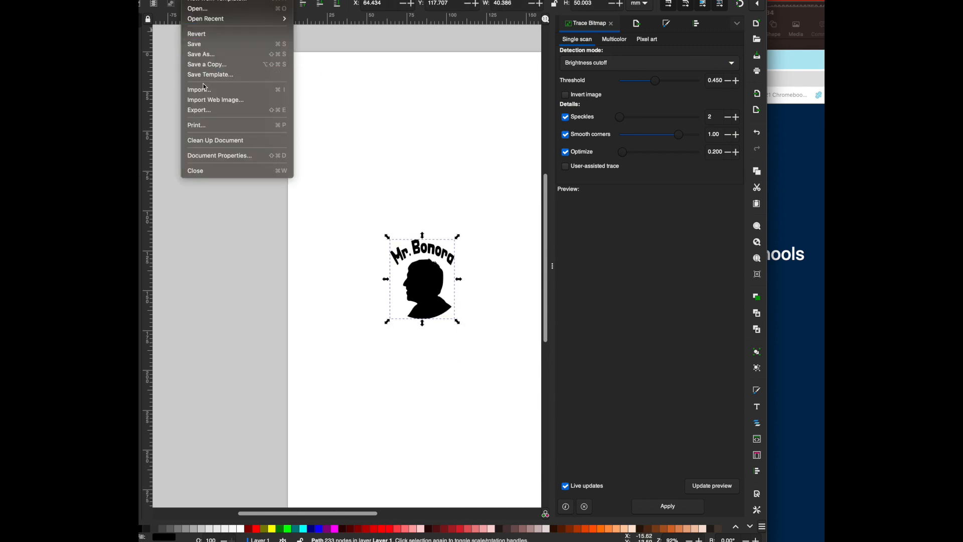
pyautogui.click(209, 53)
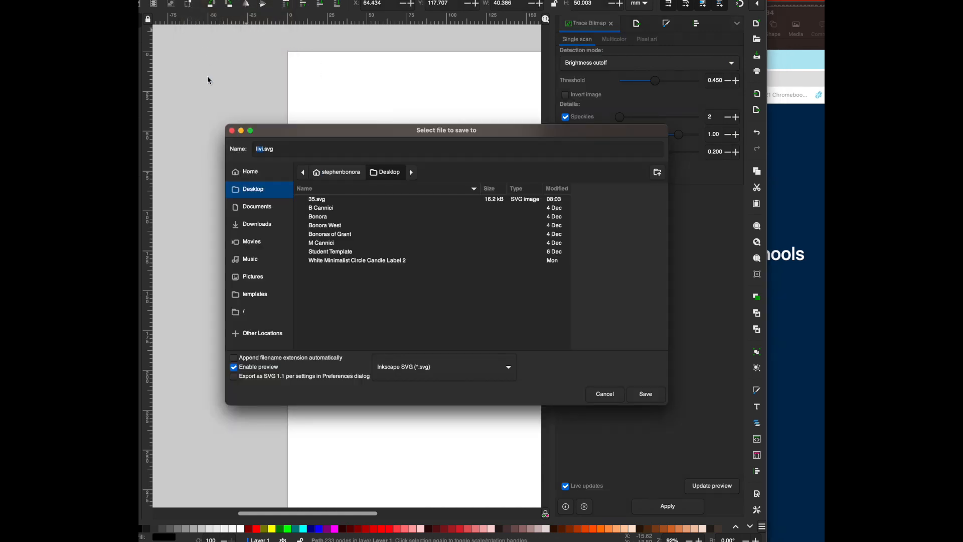
pyautogui.write('n')
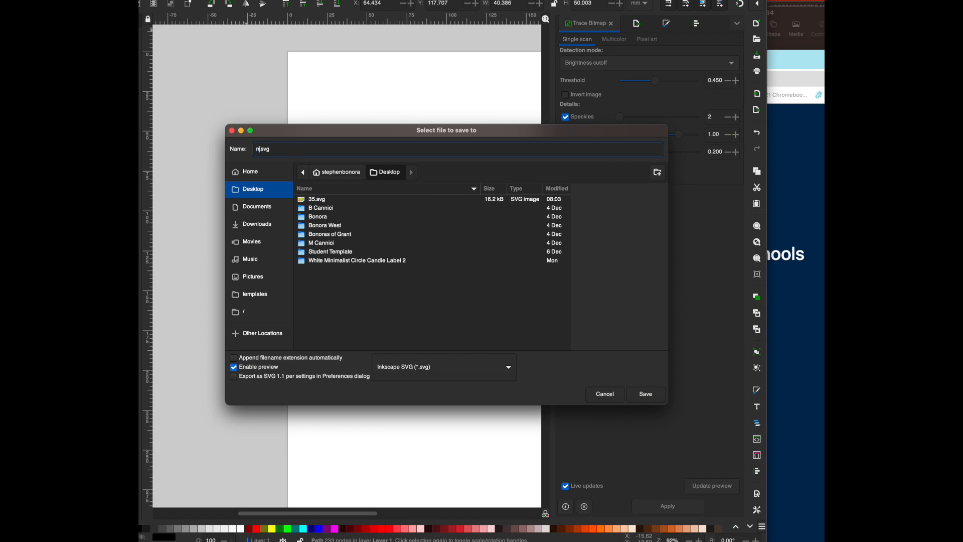
pyautogui.press('BackSpace')
pyautogui.write('bonora')
pyautogui.press('Return')
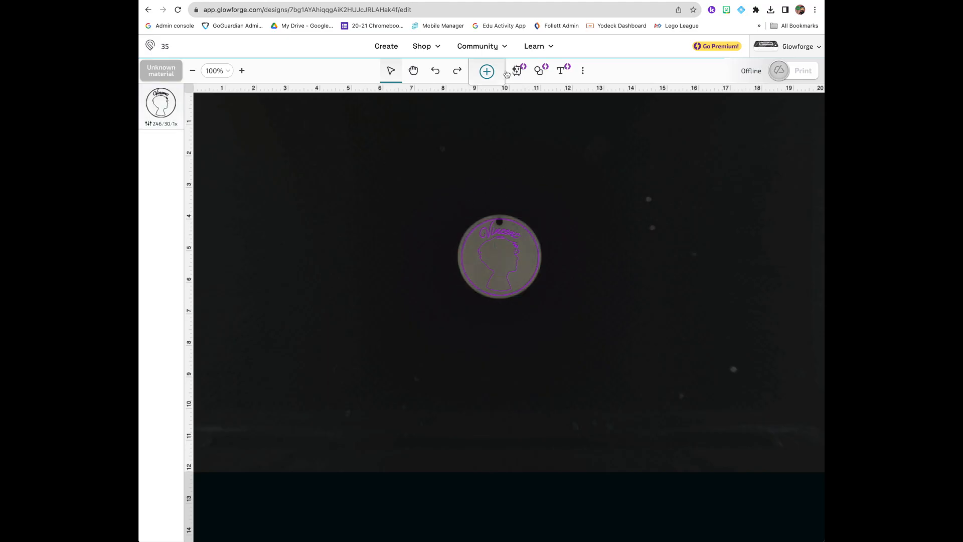
# - Upload the saved silhouette SVG to the Glowforge design and enlarge it to about 6.5 in wide beside the round blank
pyautogui.click(486, 71)
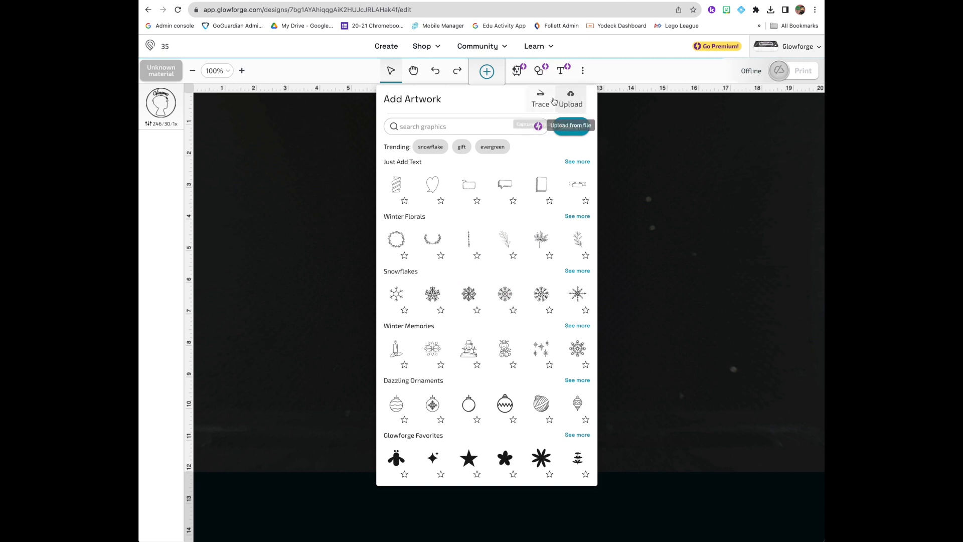
pyautogui.click(569, 100)
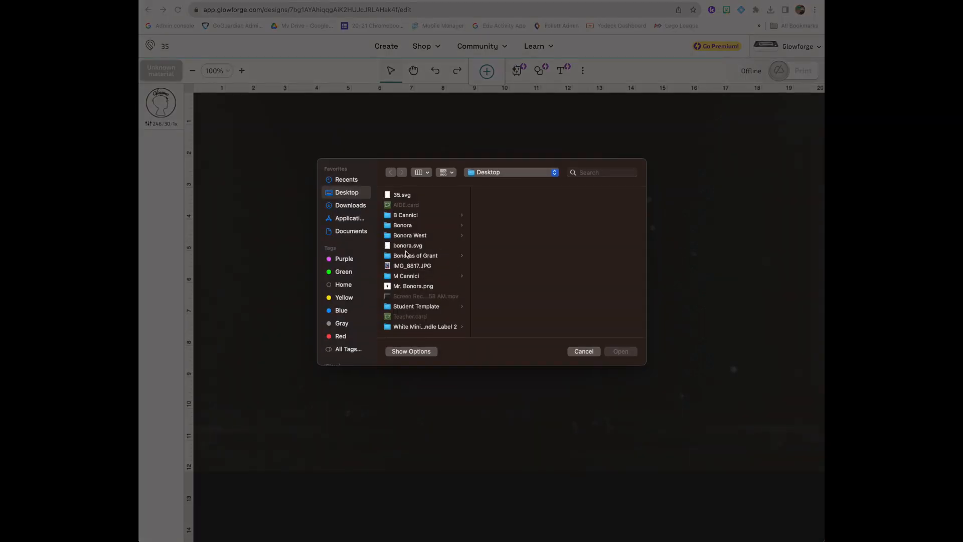
pyautogui.click(407, 245)
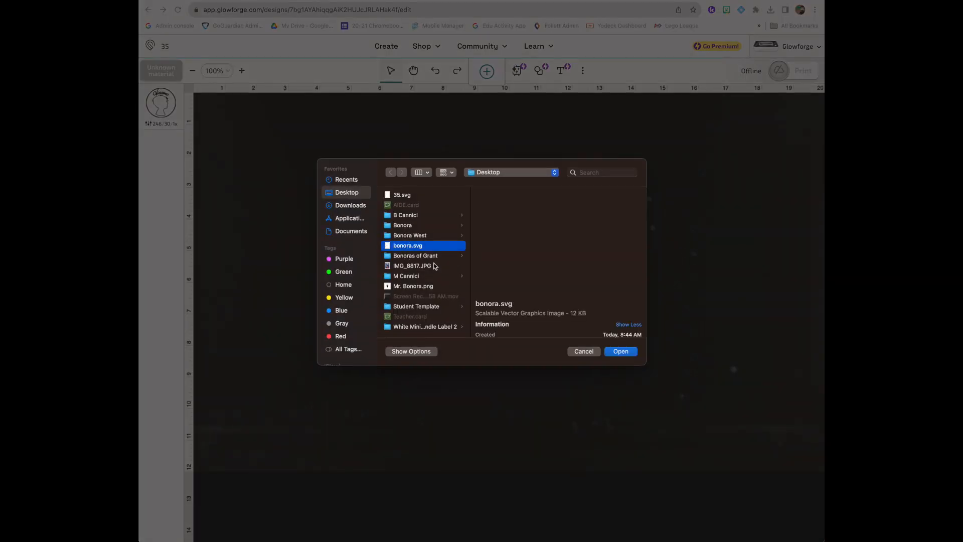
pyautogui.click(620, 352)
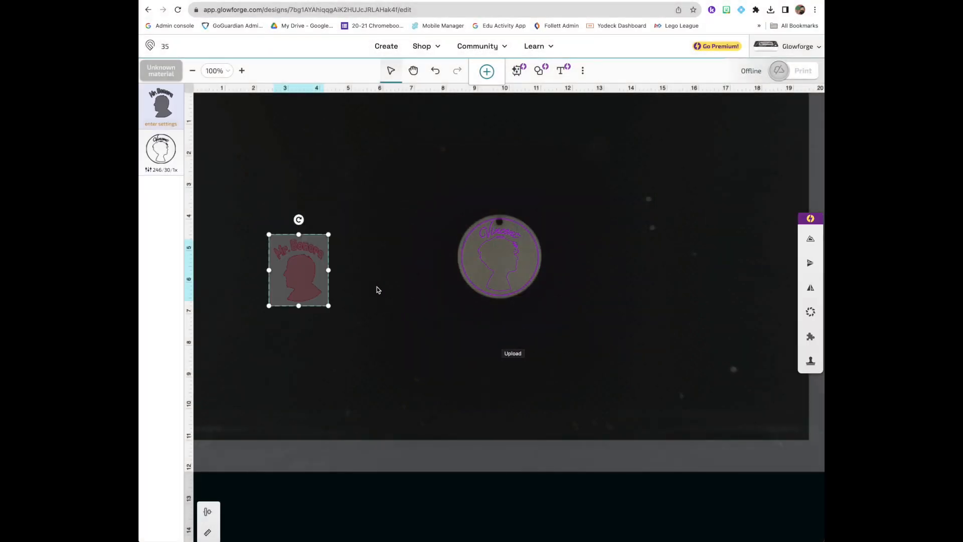
pyautogui.moveTo(328, 269); pyautogui.dragTo(515, 260)
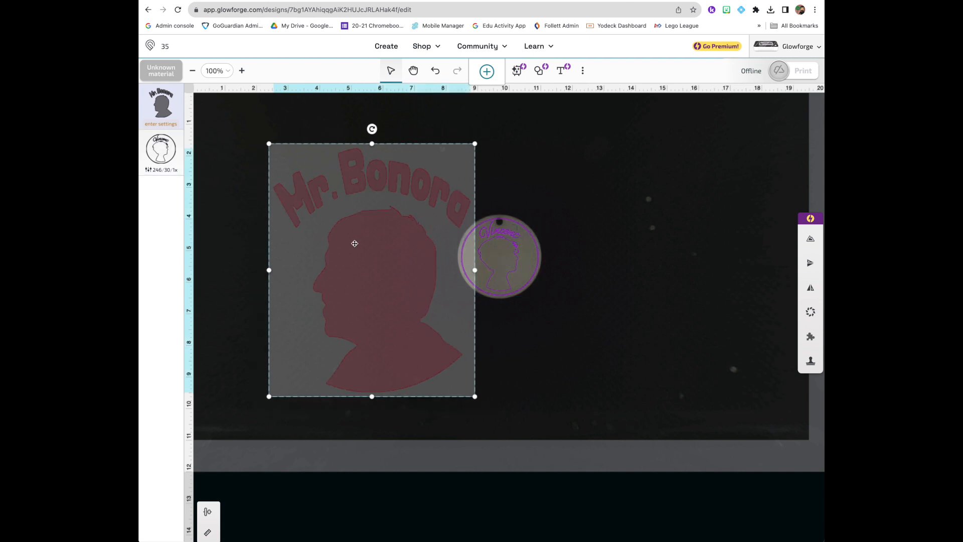
pyautogui.moveTo(355, 244); pyautogui.dragTo(335, 229)
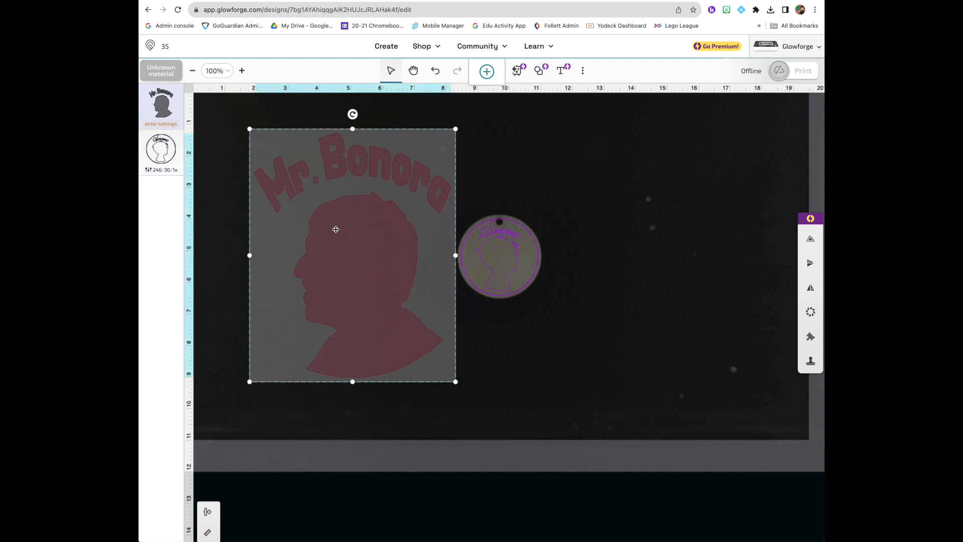
# - Set the teacher's silhouette artwork to Score with the custom Cardboard Score setting
pyautogui.click(162, 125)
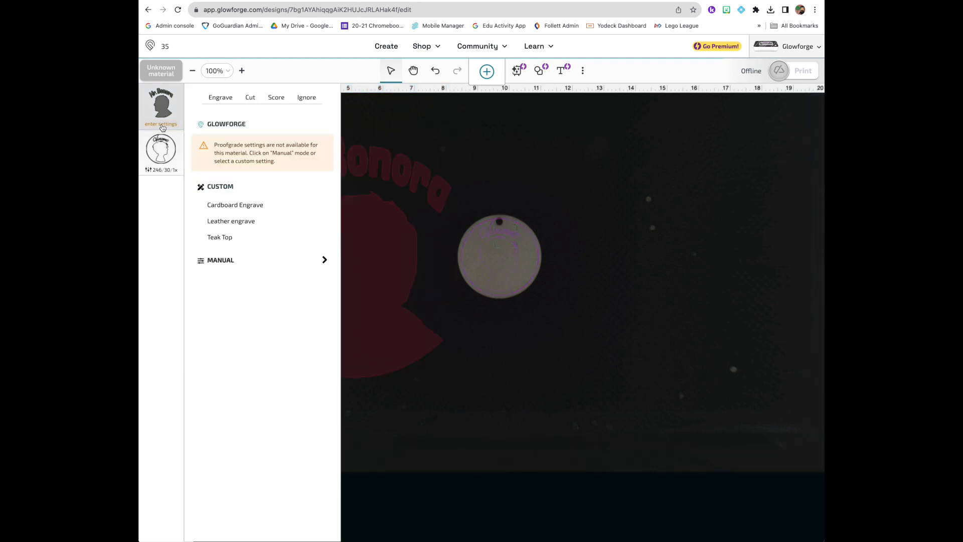
pyautogui.click(281, 101)
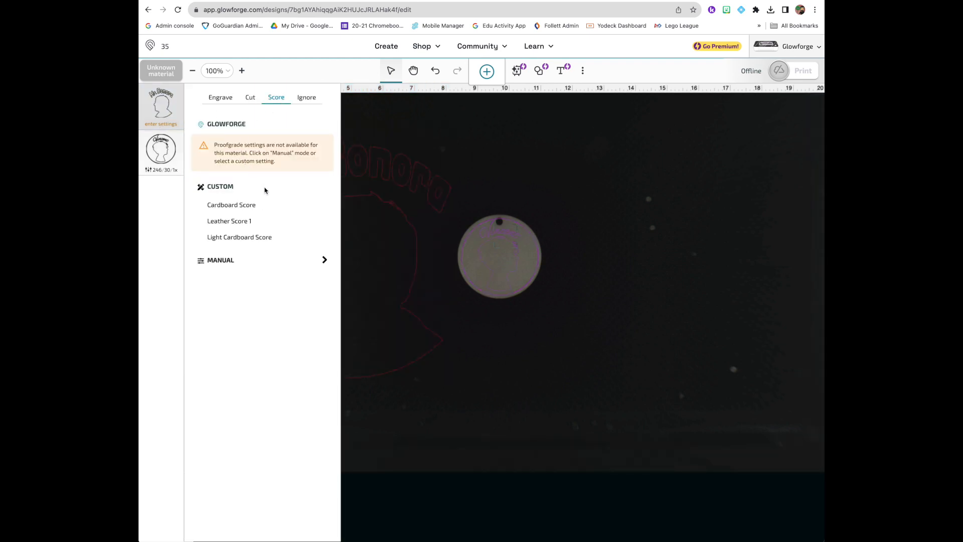
pyautogui.click(240, 206)
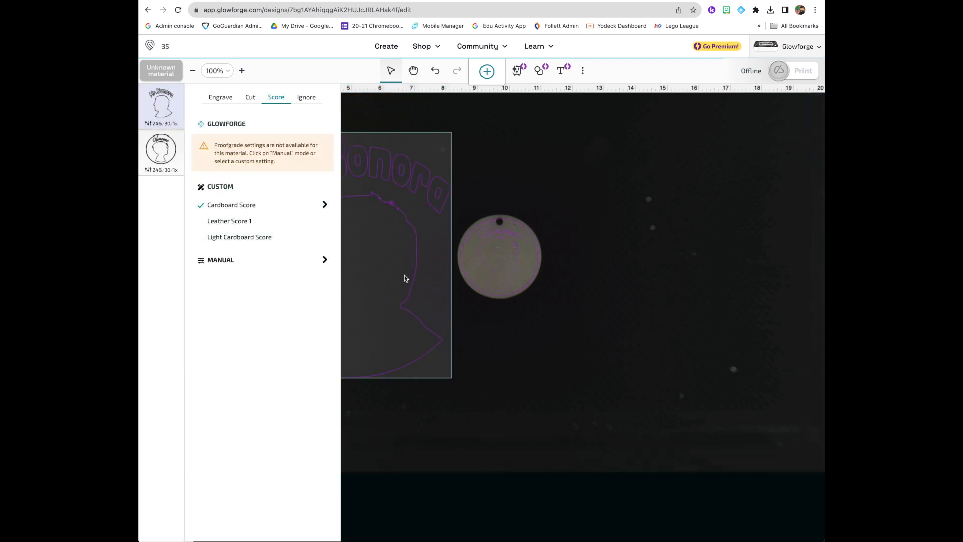
pyautogui.click(404, 275)
pyautogui.click(469, 374)
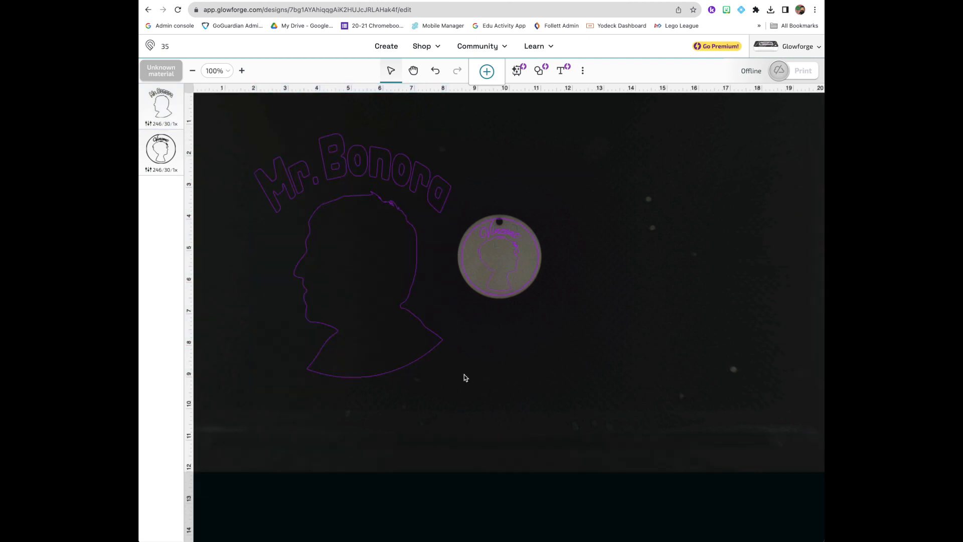
# - Shrink the teacher's silhouette artwork to about 2 in wide and place it on the round blank
pyautogui.click(421, 356)
pyautogui.moveTo(454, 381); pyautogui.dragTo(343, 242)
pyautogui.moveTo(316, 196); pyautogui.dragTo(614, 277)
pyautogui.moveTo(636, 323); pyautogui.dragTo(517, 271)
# - Enlarge the earlier circular student design to about 6 in across and move it off the round blank to empty bed space
pyautogui.click(531, 296)
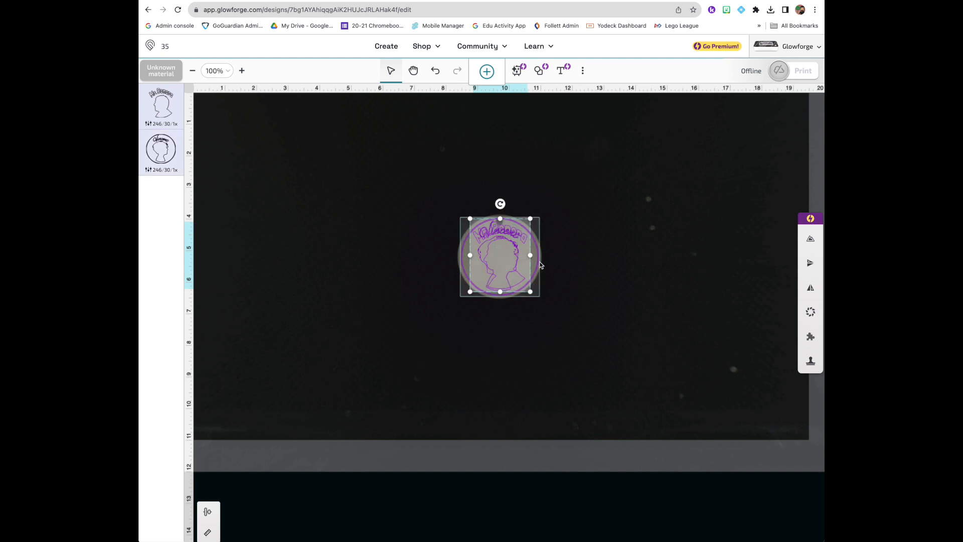
pyautogui.moveTo(542, 257); pyautogui.dragTo(658, 278)
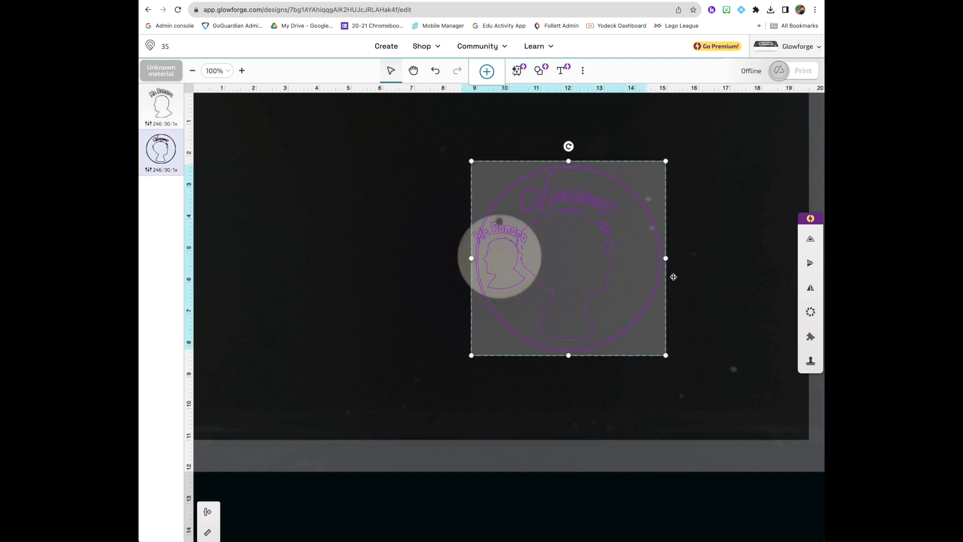
pyautogui.moveTo(574, 262); pyautogui.dragTo(712, 281)
# - Fine-tune the position of the teacher's silhouette so it sits centred on the round blank, below its hole
pyautogui.click(503, 269)
pyautogui.moveTo(502, 274); pyautogui.dragTo(502, 274)
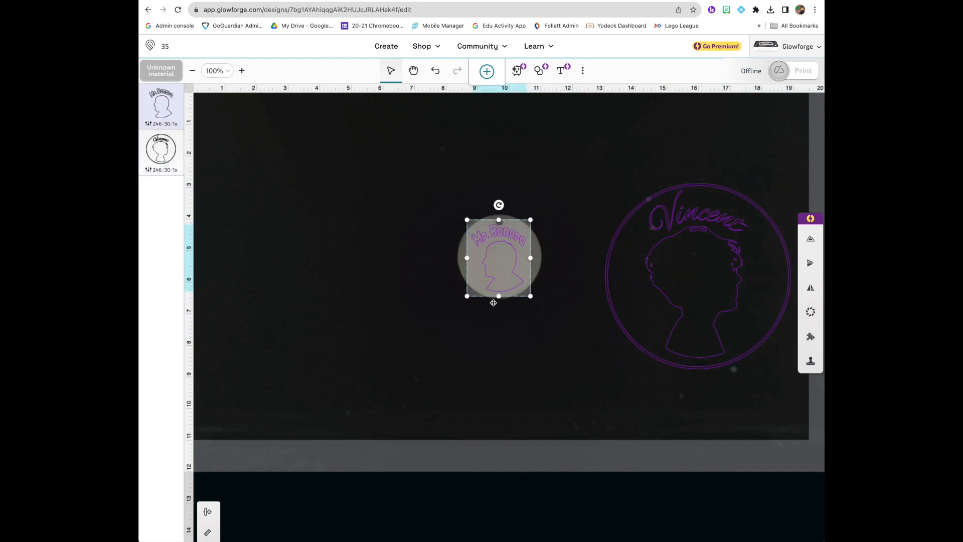
pyautogui.moveTo(499, 206); pyautogui.dragTo(499, 204)
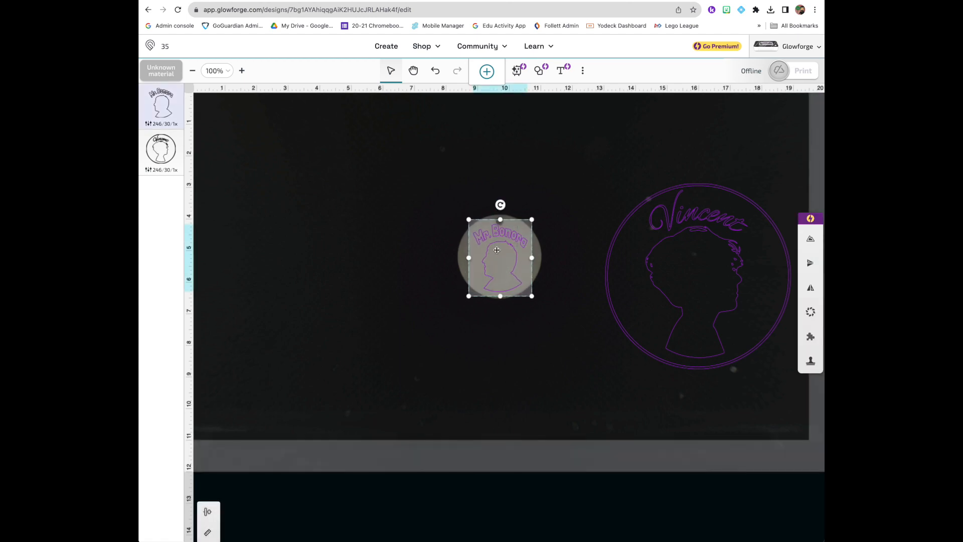
pyautogui.click(404, 277)
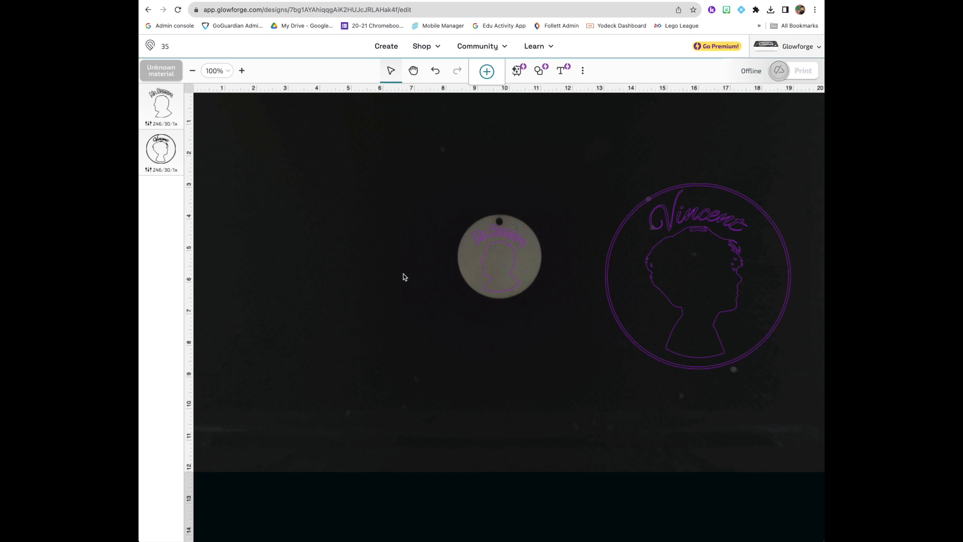
pyautogui.click(458, 279)
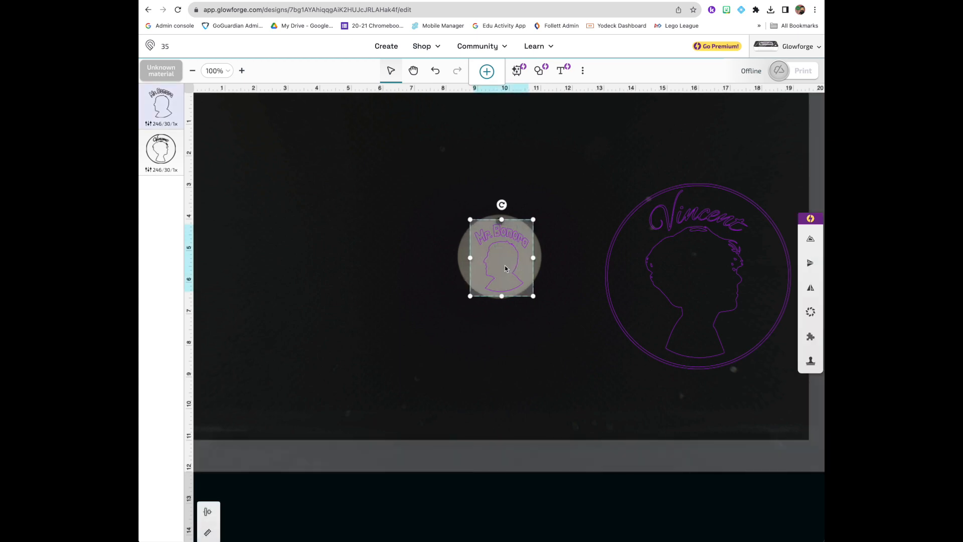